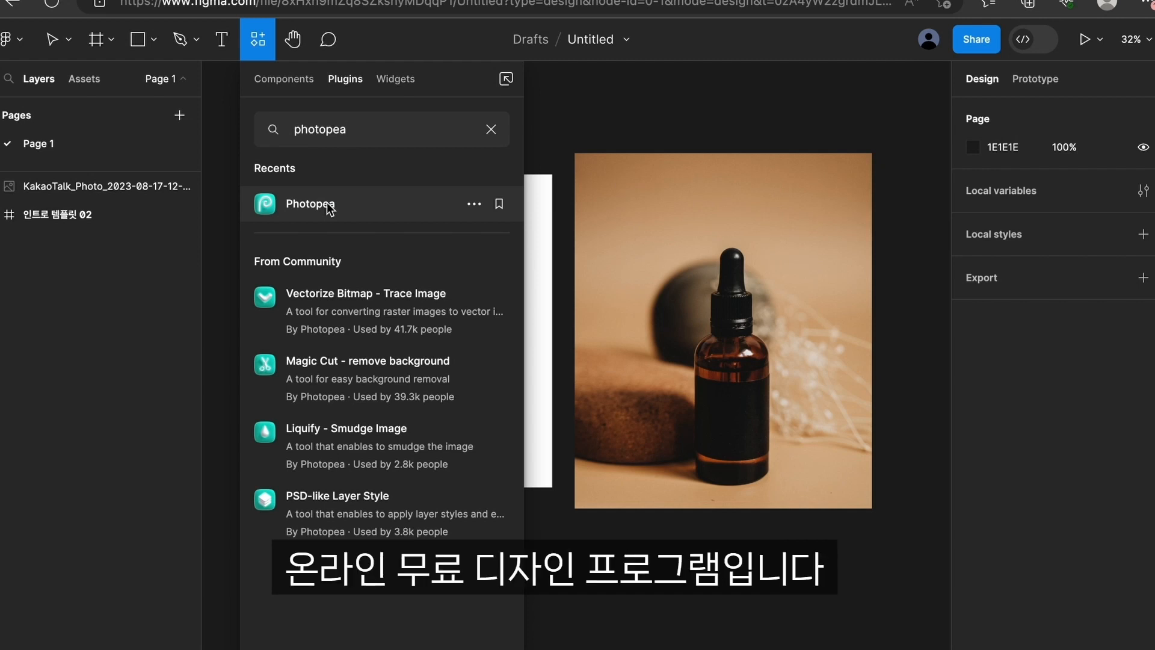
# Enlarge the bottle photo beside the template frame to about 1082 × 1296.
pyautogui.click(866, 503)
pyautogui.moveTo(876, 509)
pyautogui.mouseDown()
pyautogui.moveTo(892, 523)
pyautogui.moveTo(883, 522)
pyautogui.mouseUp()
pyautogui.click(713, 145)
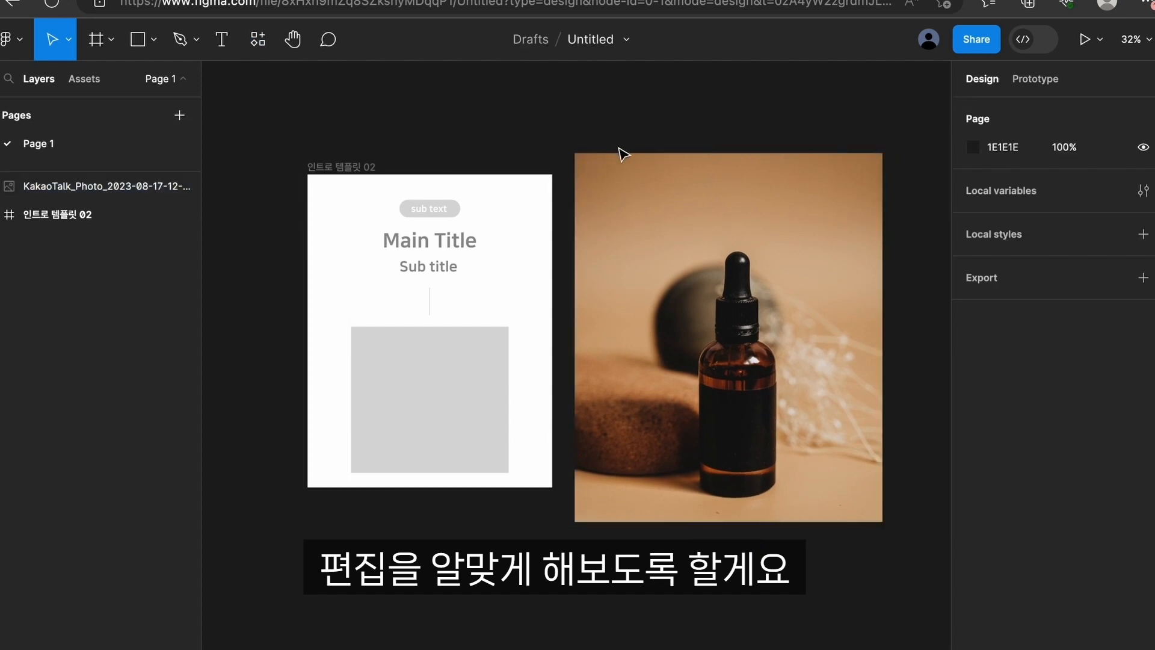
pyautogui.click(657, 275)
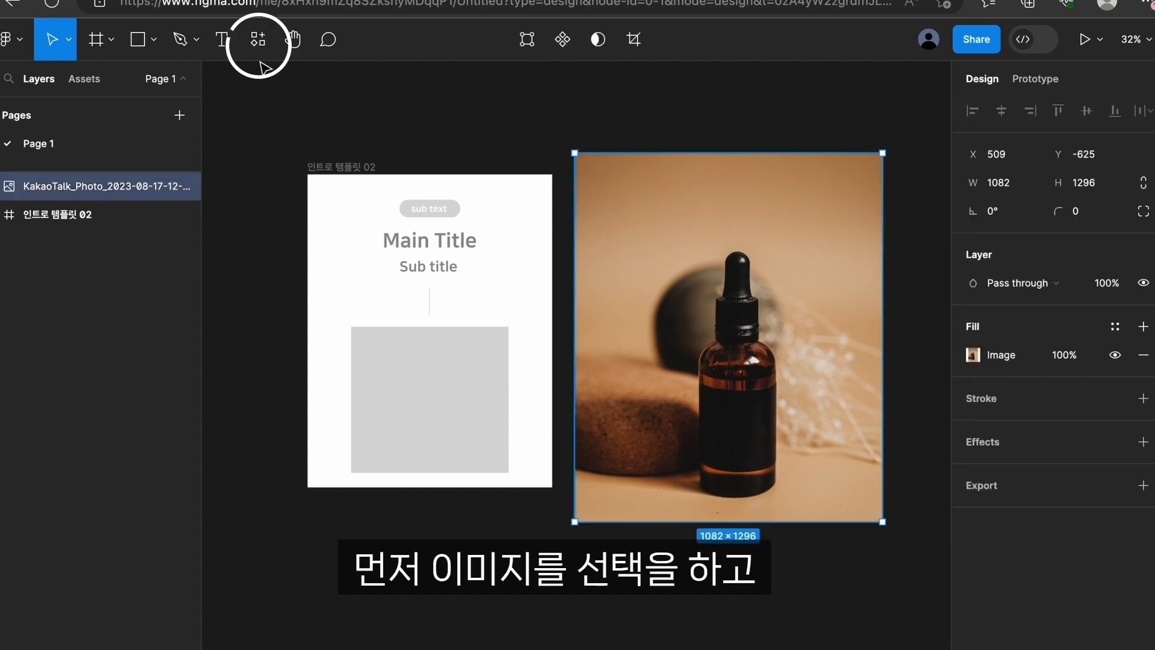
pyautogui.click(257, 39)
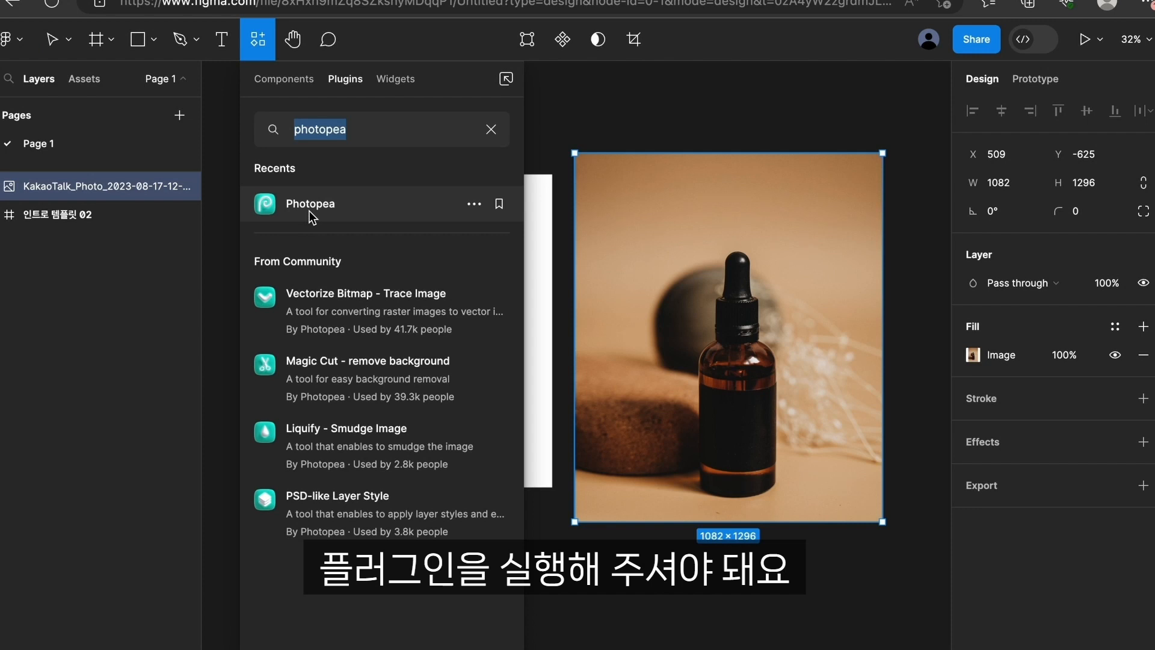
pyautogui.click(576, 133)
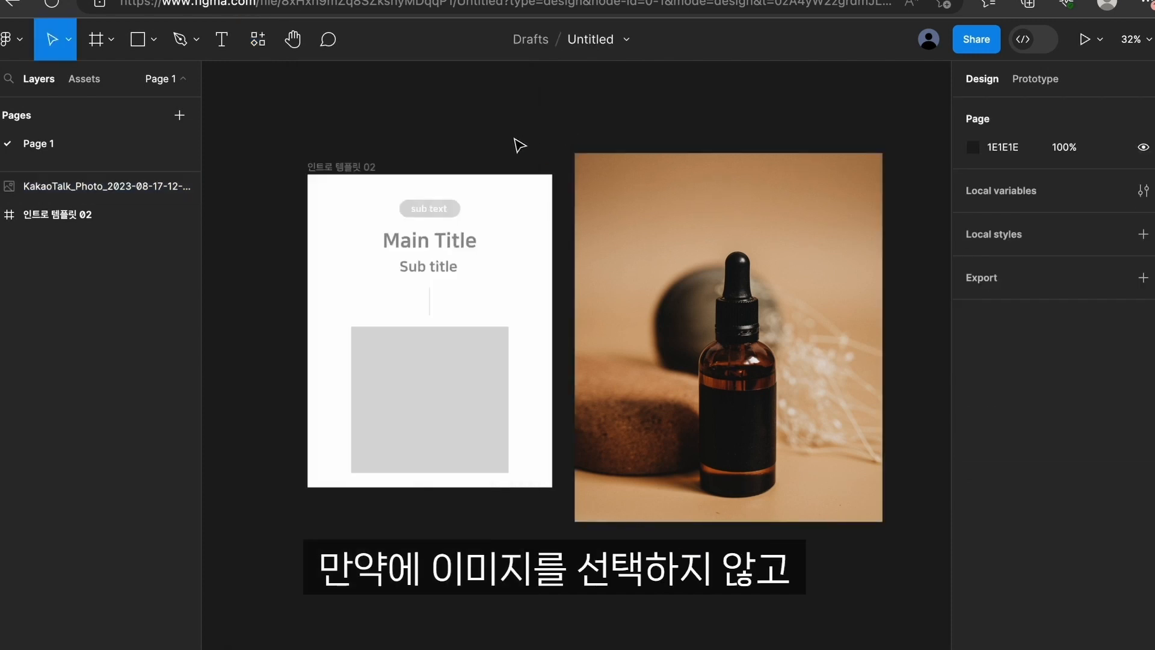
# Try to run the Photopea plugin with no image selected.
pyautogui.click(229, 42)
pyautogui.click(257, 39)
pyautogui.click(311, 217)
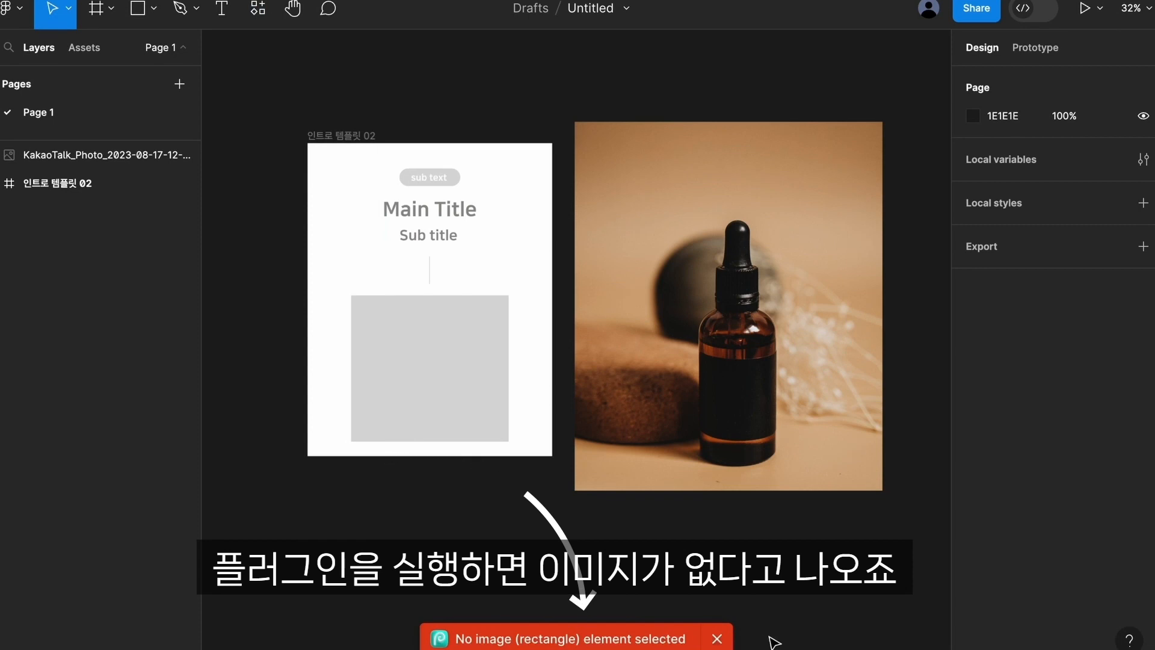
pyautogui.click(716, 638)
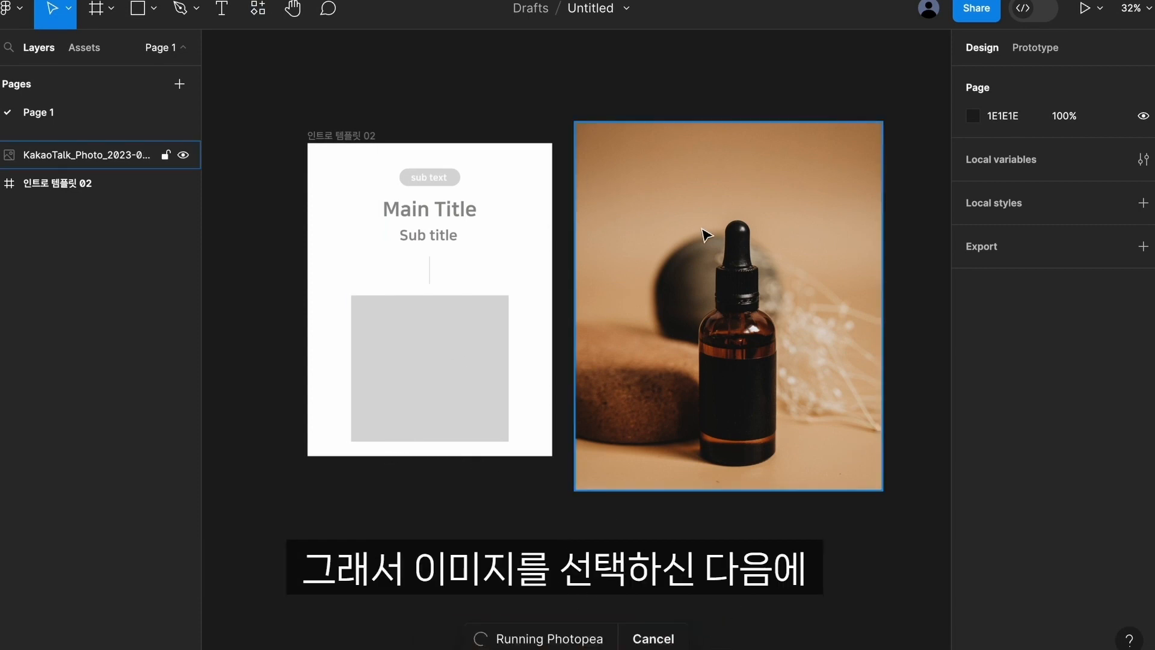
# Select the bottle photo on the canvas and open it in the Photopea plugin.
pyautogui.click(686, 202)
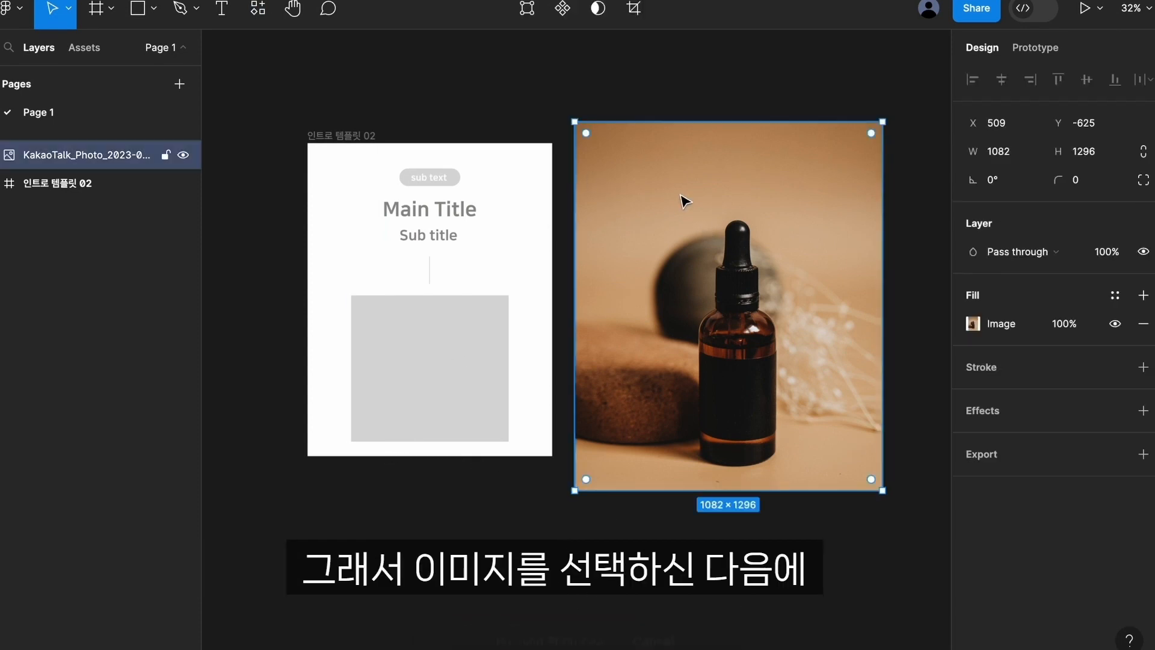
pyautogui.click(259, 8)
pyautogui.click(305, 171)
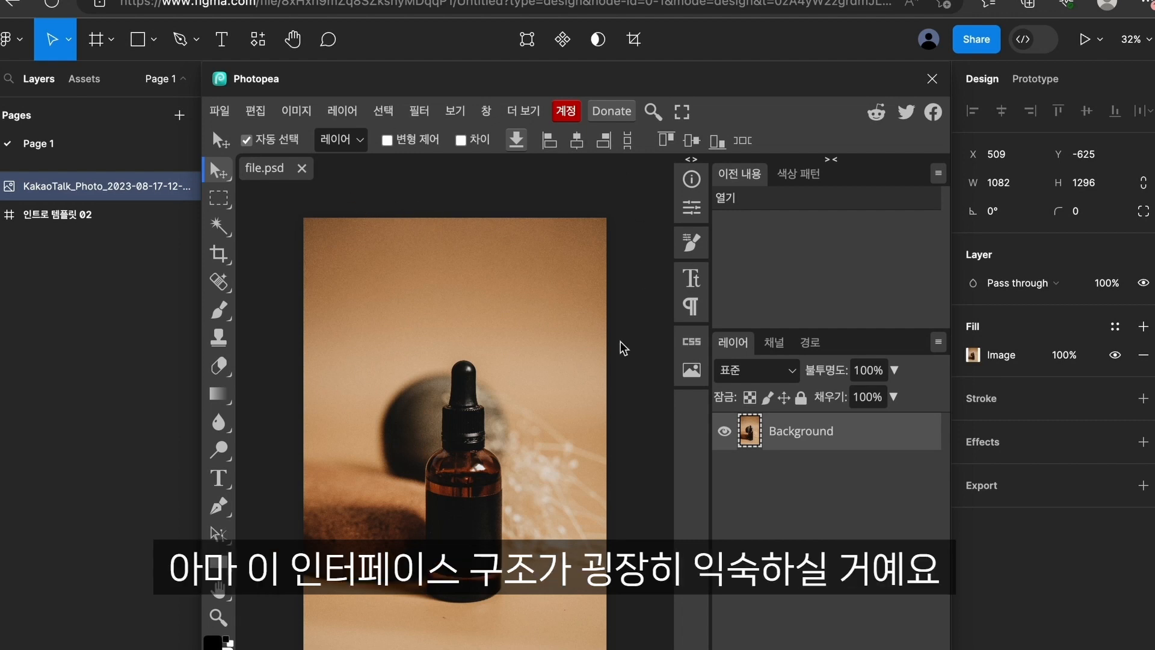
pyautogui.click(503, 230)
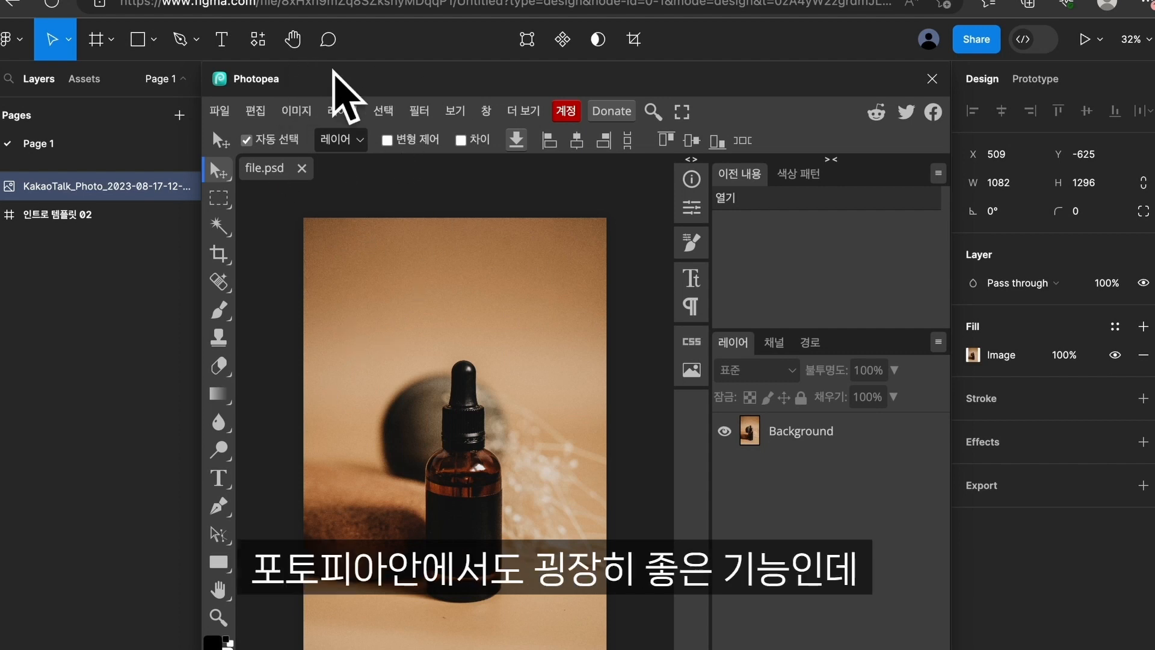
# Duplicate the Background layer of the bottle photo in Photopea.
pyautogui.click(382, 111)
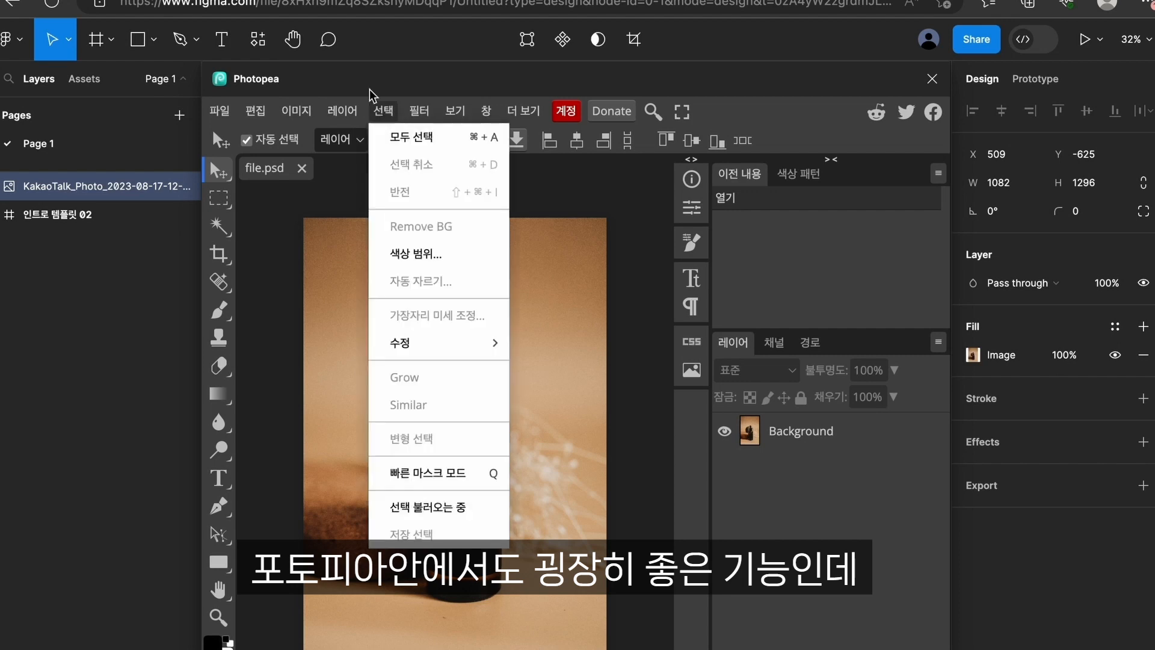
pyautogui.click(802, 448)
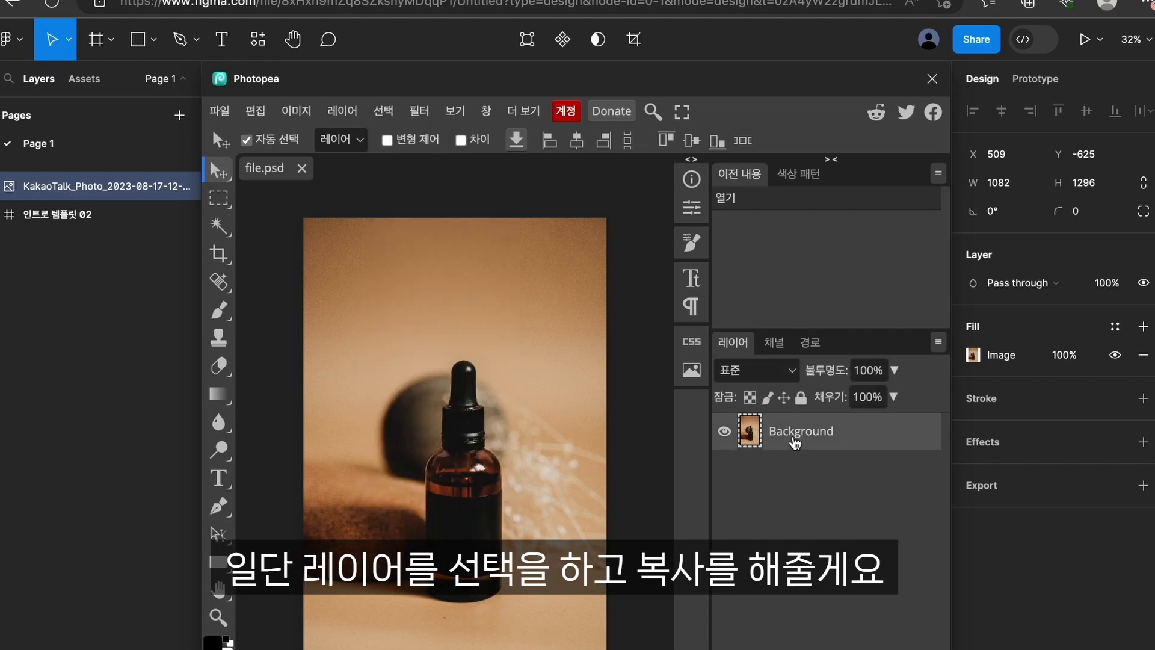
pyautogui.rightClick(817, 431)
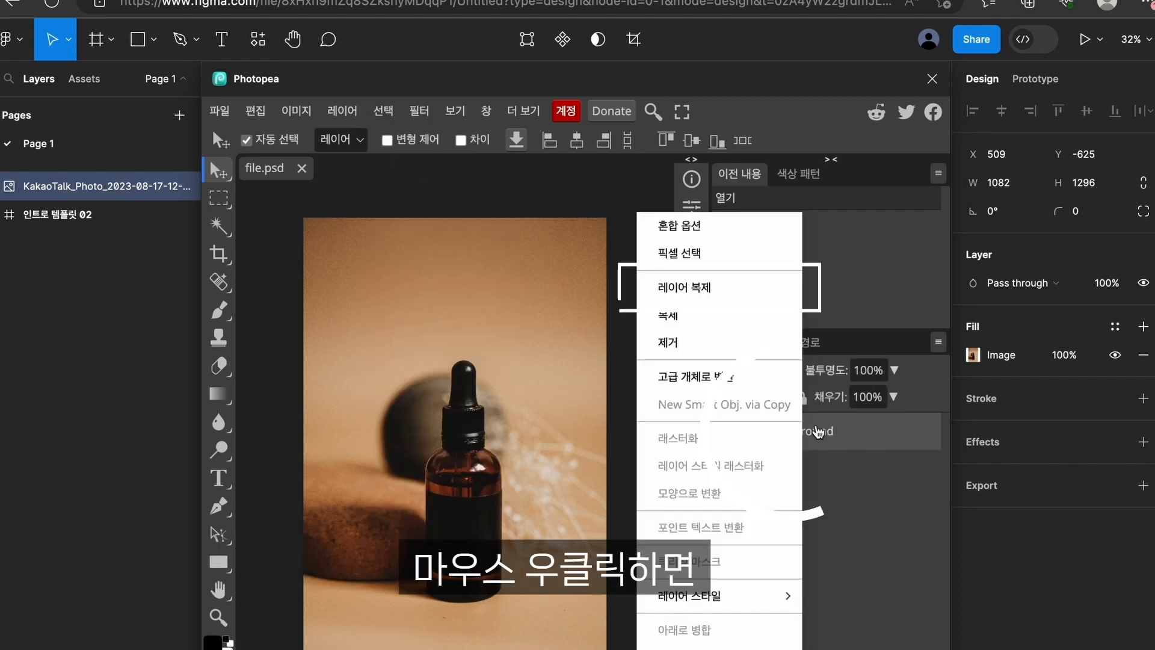
pyautogui.click(715, 291)
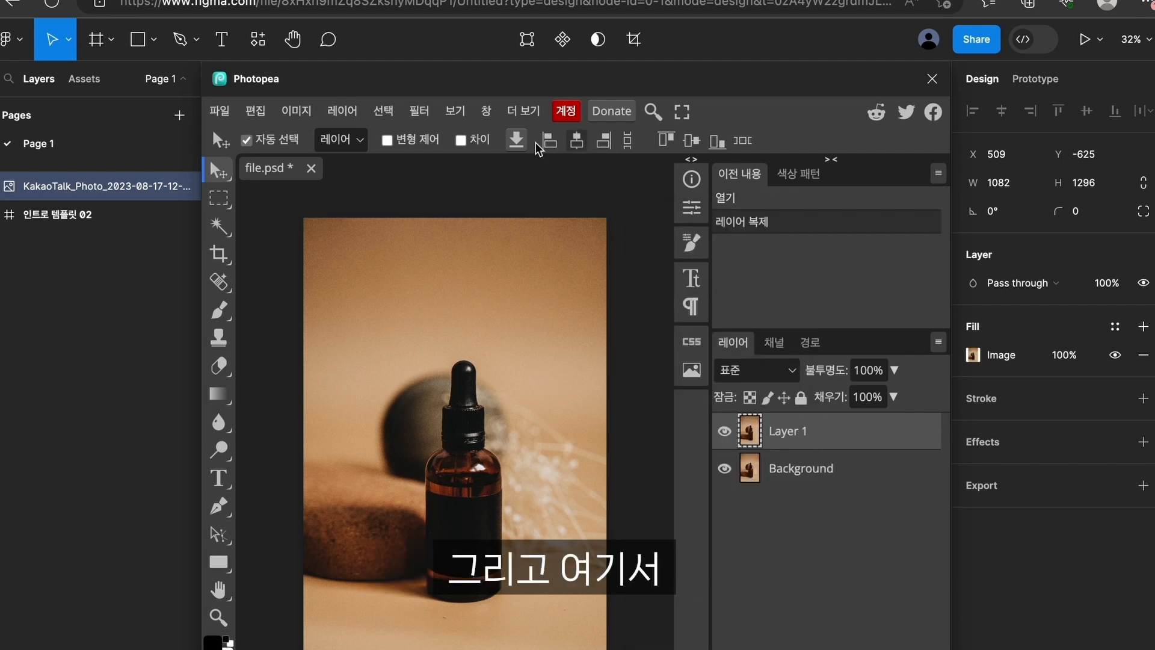
# Apply Remove BG to the duplicated bottle layer and hide the original Background layer.
pyautogui.click(383, 111)
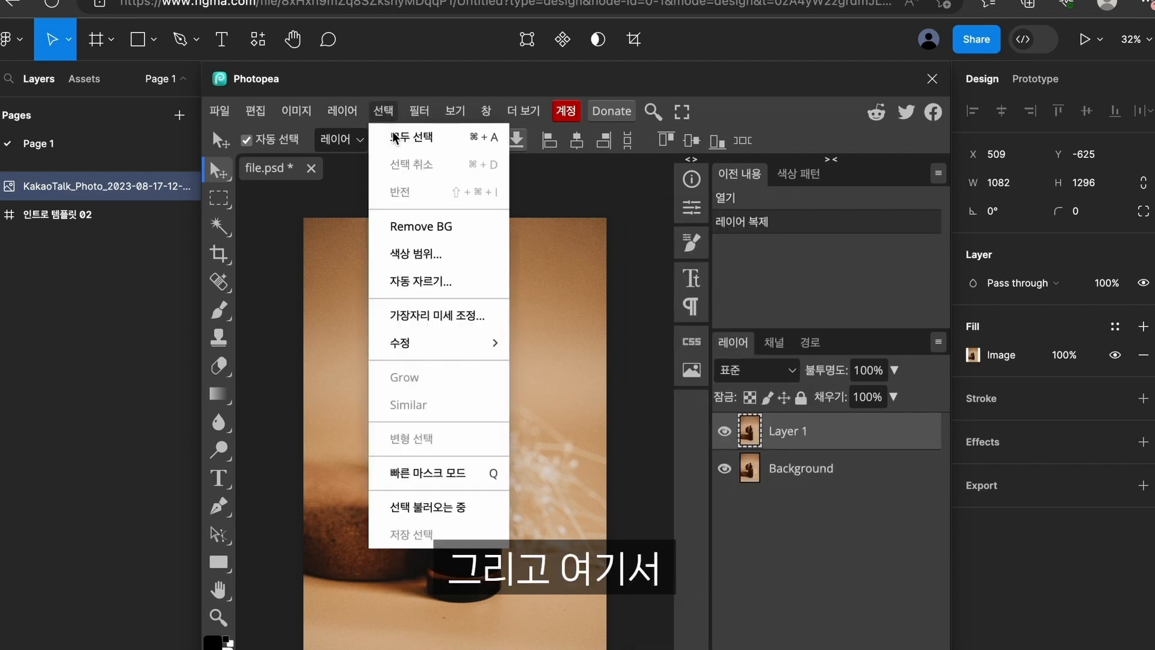
pyautogui.click(413, 229)
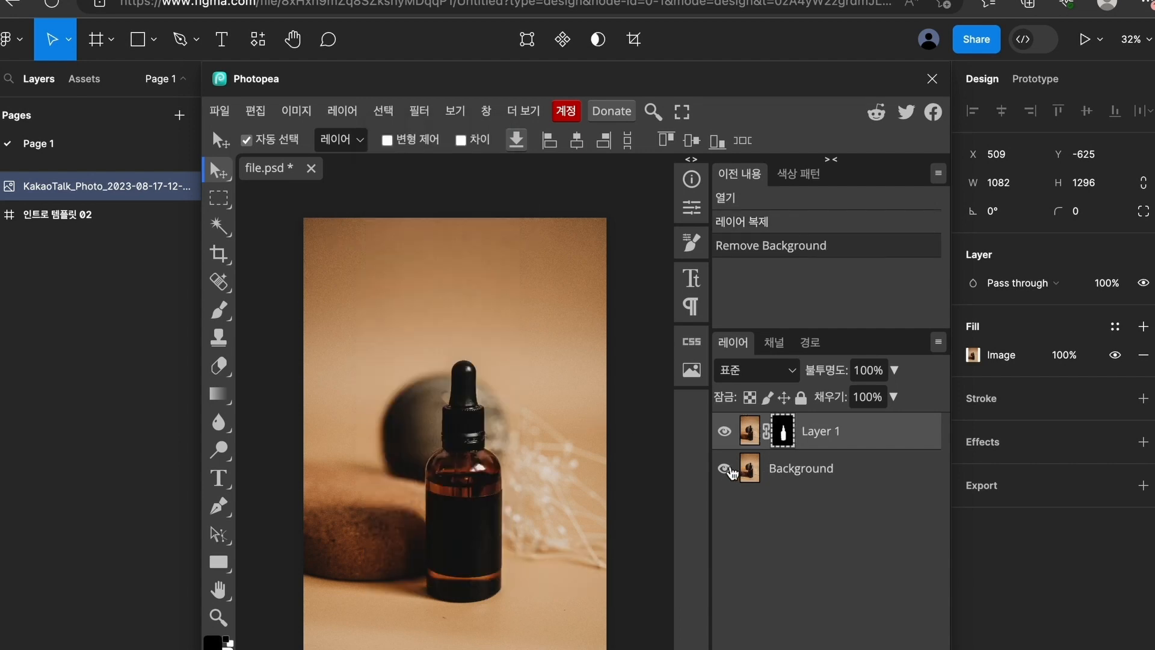
pyautogui.click(728, 470)
pyautogui.moveTo(470, 503); pyautogui.dragTo(447, 468)
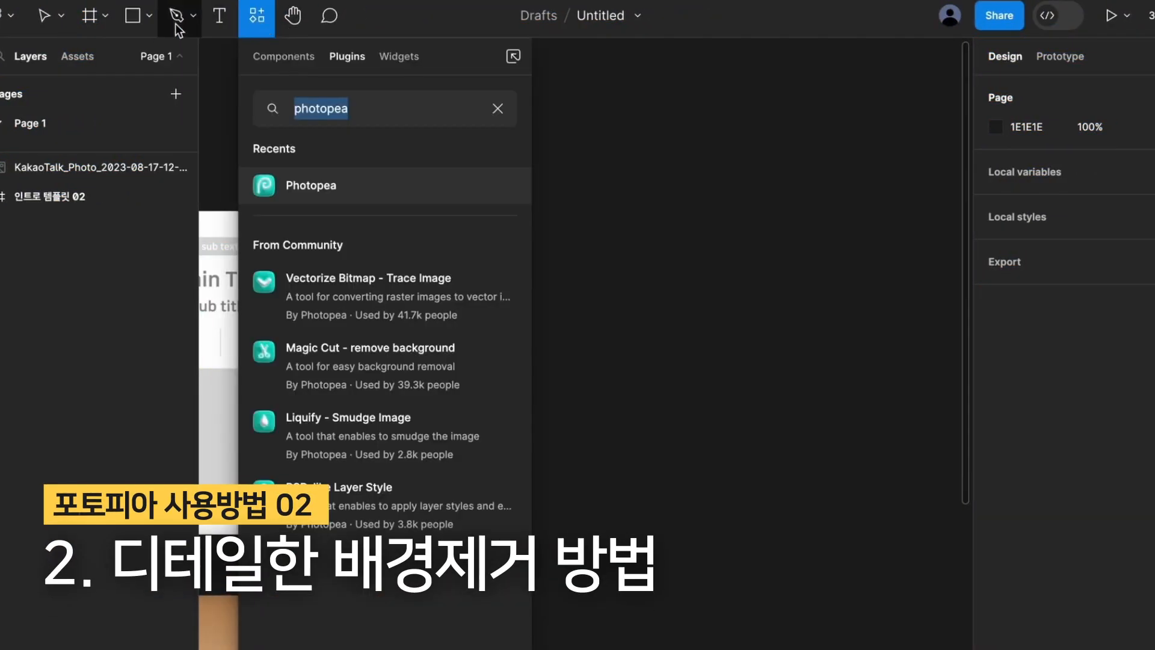
# Place the bag image pexels-ge-yonk-1152077 beside the template frame at about 1614 × 1270.
pyautogui.click(149, 18)
pyautogui.click(134, 192)
pyautogui.click(301, 43)
pyautogui.doubleClick(304, 40)
pyautogui.moveTo(406, 178); pyautogui.dragTo(880, 552)
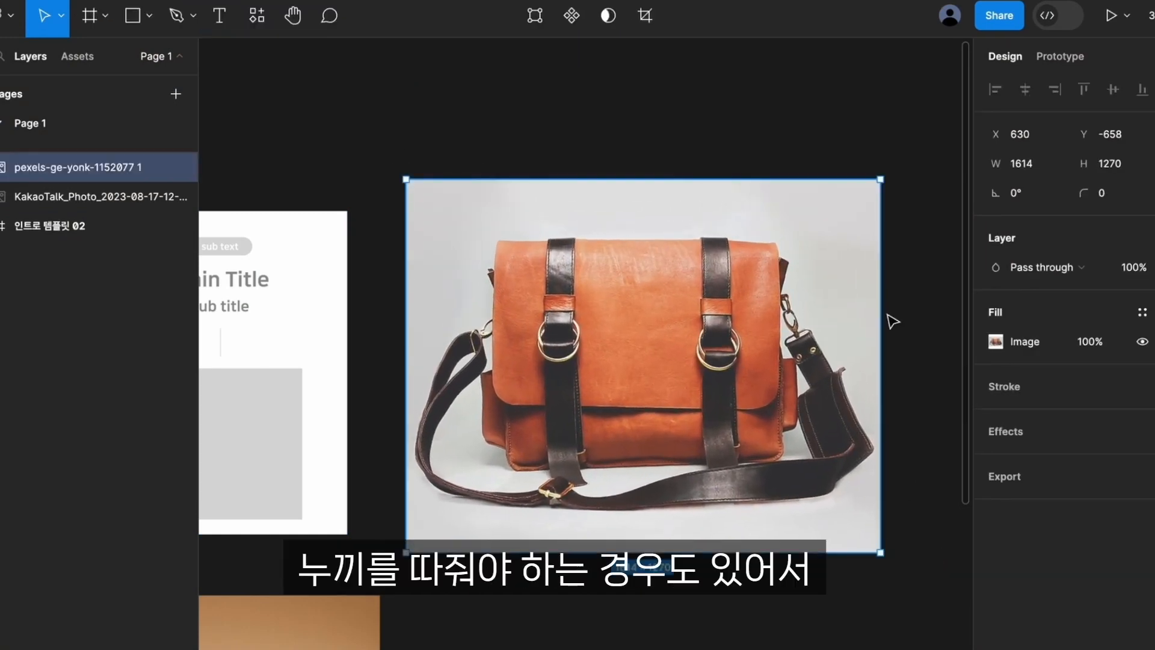
# Select the placed bag image and open it in the Photopea plugin.
pyautogui.click(591, 128)
pyautogui.click(527, 253)
pyautogui.click(293, 15)
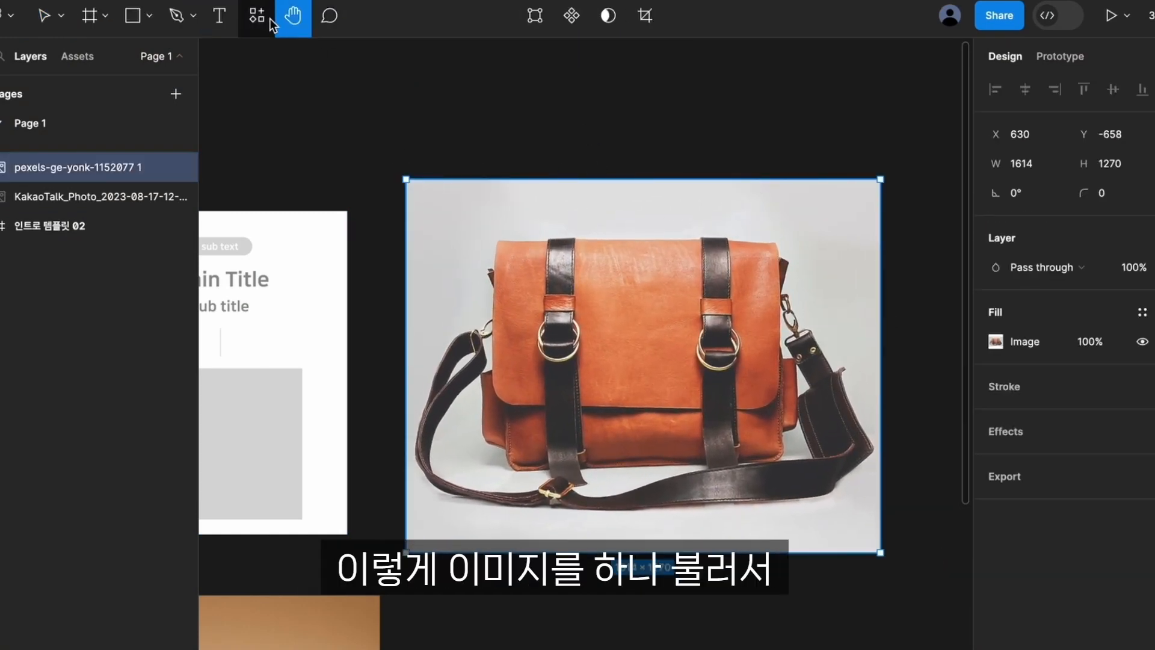
pyautogui.click(257, 15)
pyautogui.click(327, 187)
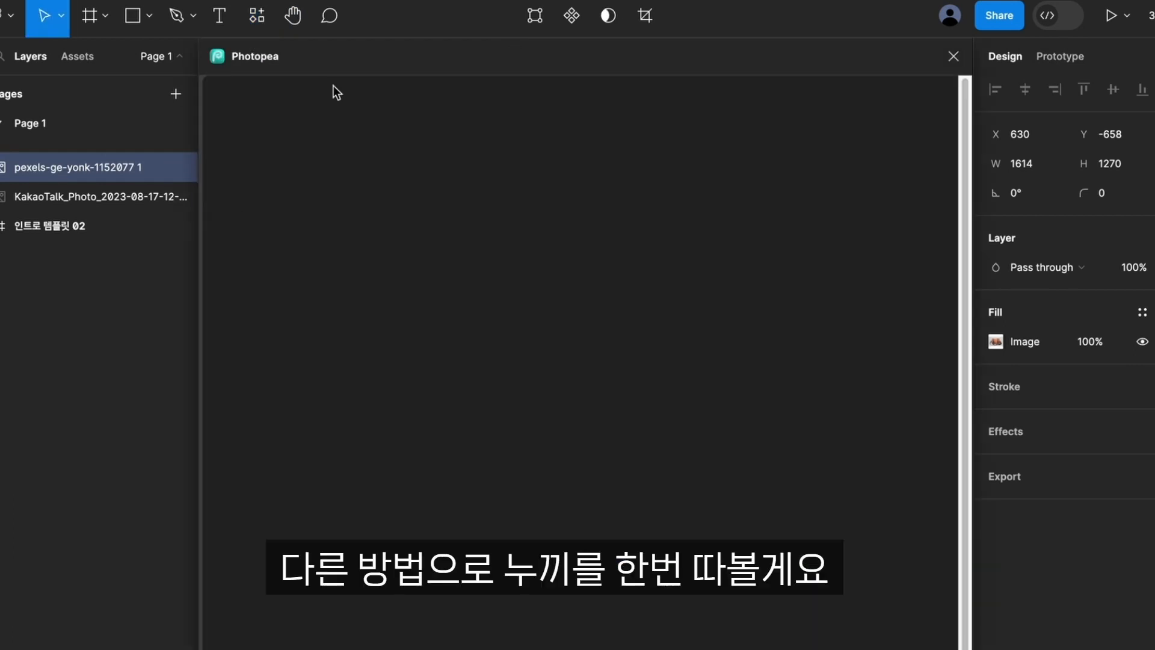
# Activate the Quick Selection tool and set its brush size to 107 px.
pyautogui.click(215, 212)
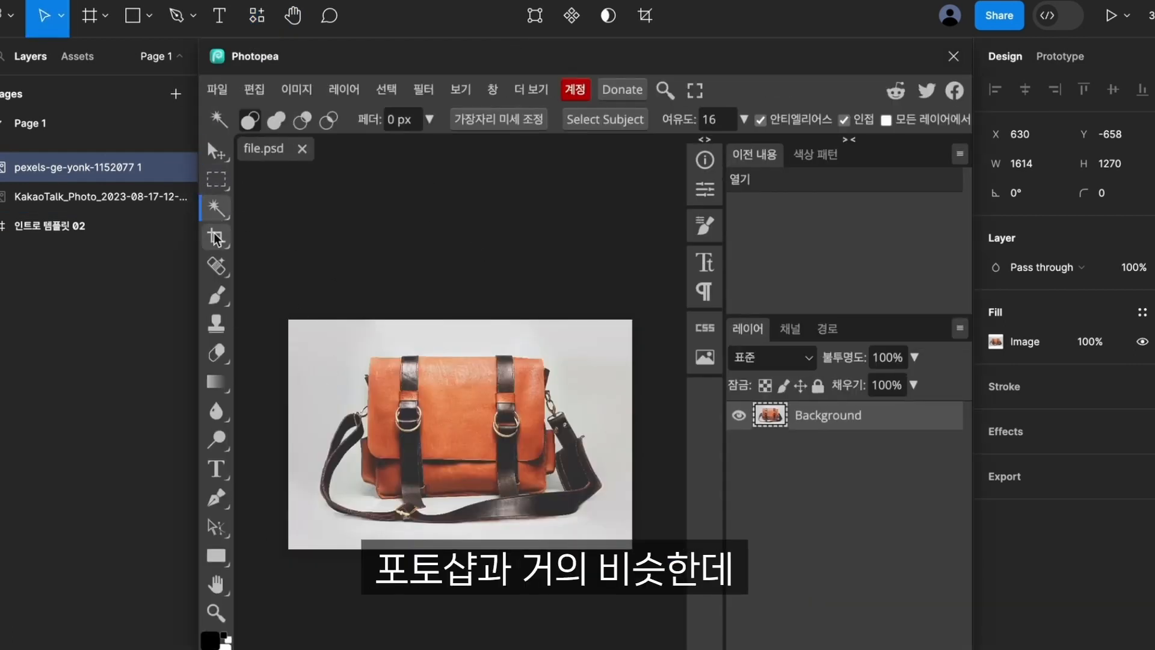
pyautogui.rightClick(233, 212)
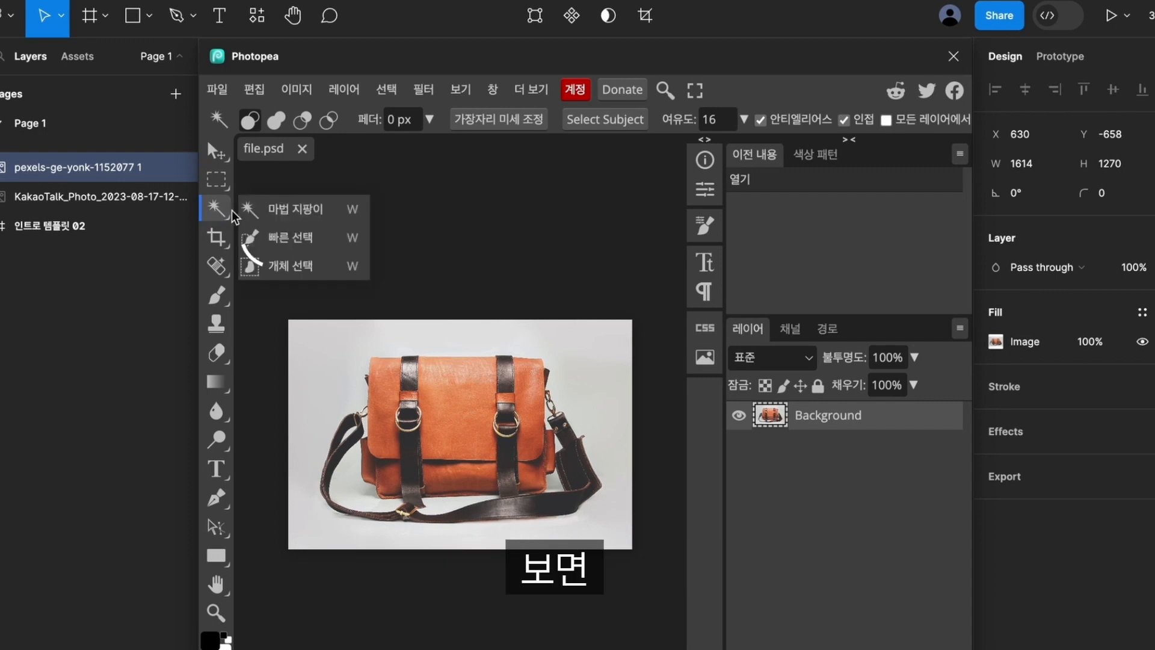
pyautogui.click(282, 237)
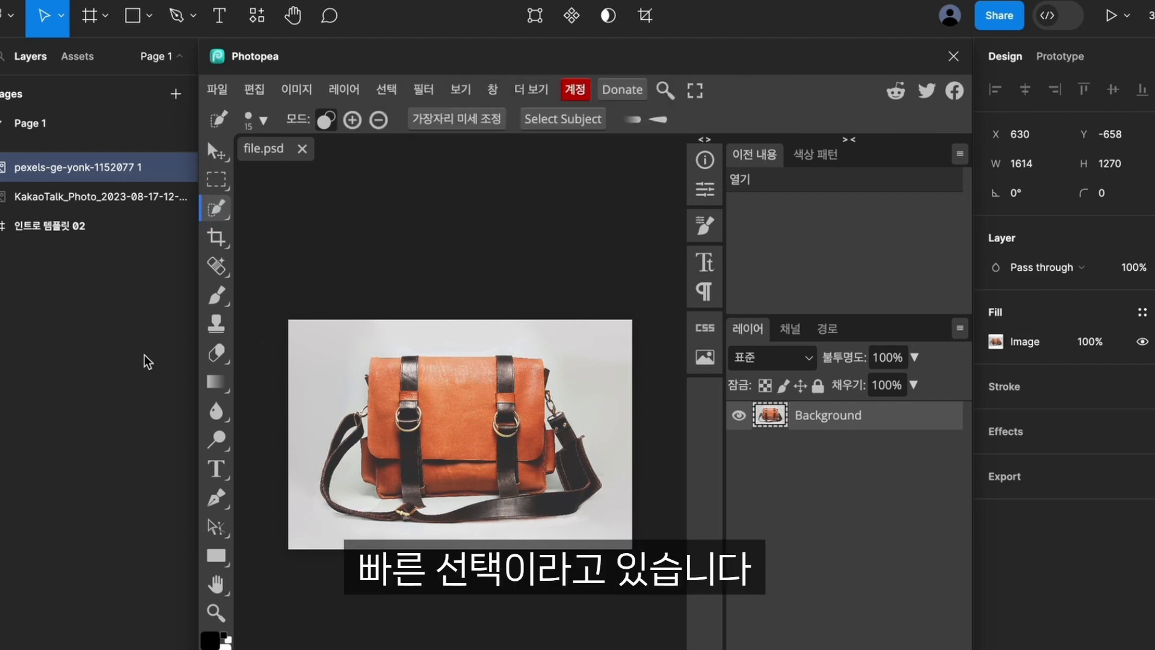
pyautogui.scroll(3, 434, 357)
pyautogui.rightClick(436, 420)
pyautogui.moveTo(576, 465); pyautogui.dragTo(604, 468)
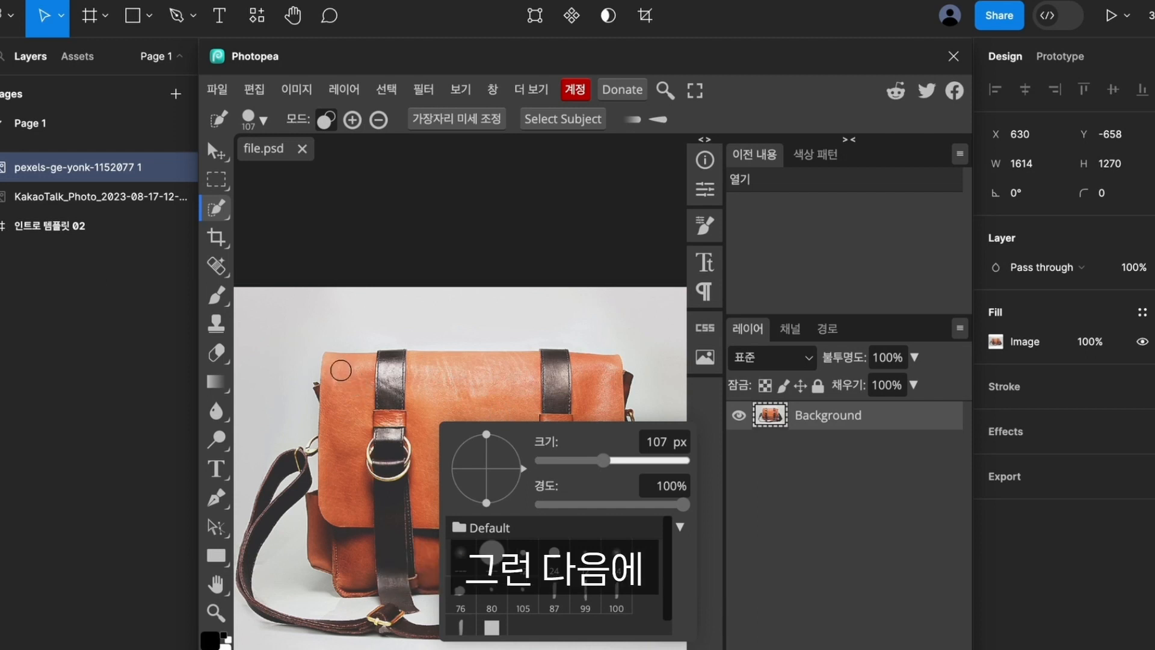
# Select the leather bag together with its straps by painting over it with Quick Selection.
pyautogui.moveTo(340, 370)
pyautogui.mouseDown()
pyautogui.moveTo(345, 435)
pyautogui.moveTo(361, 449)
pyautogui.mouseUp()
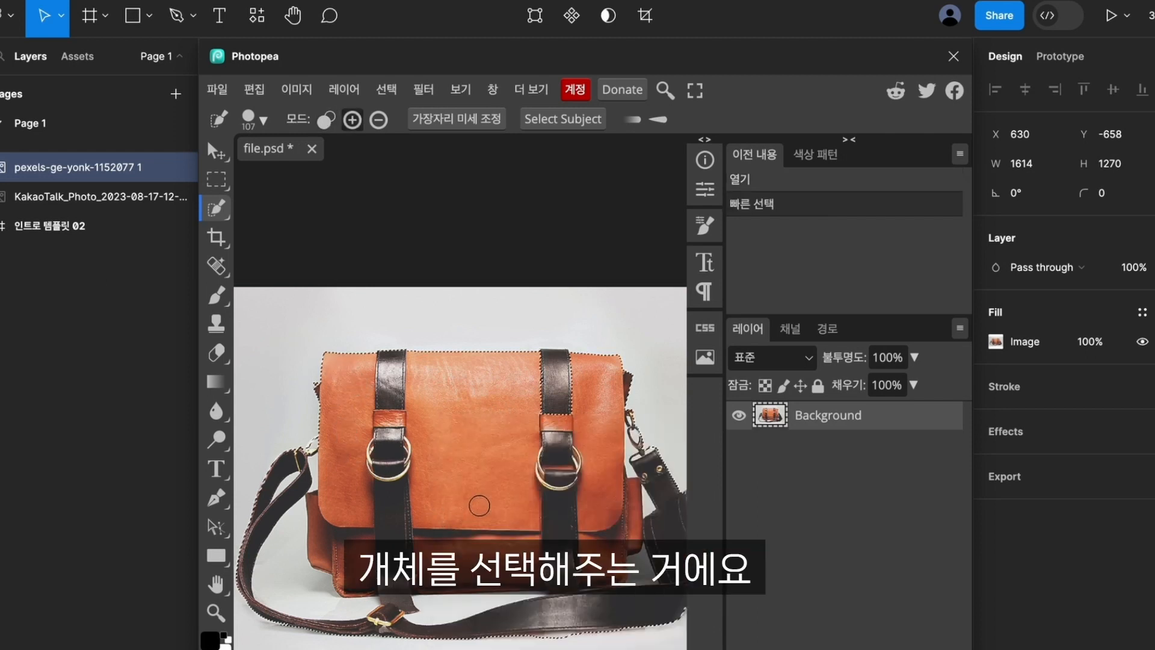
pyautogui.click(373, 448)
pyautogui.click(416, 446)
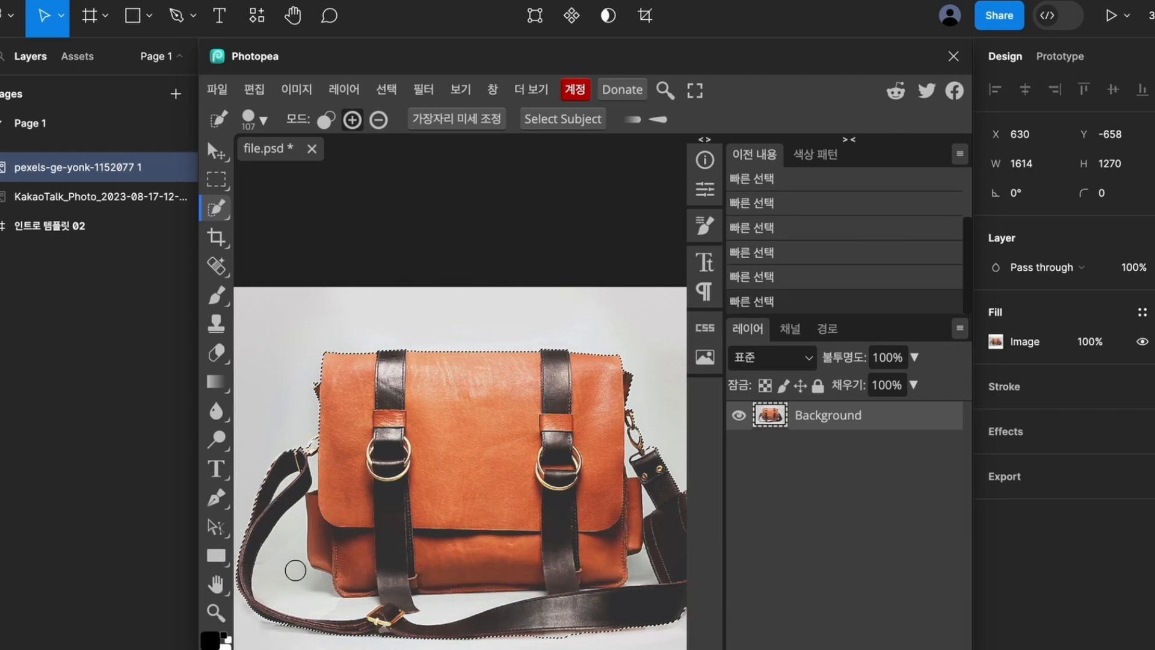
# Subtract the background between the lower strap and the bag body from the selection.
pyautogui.press('alt')
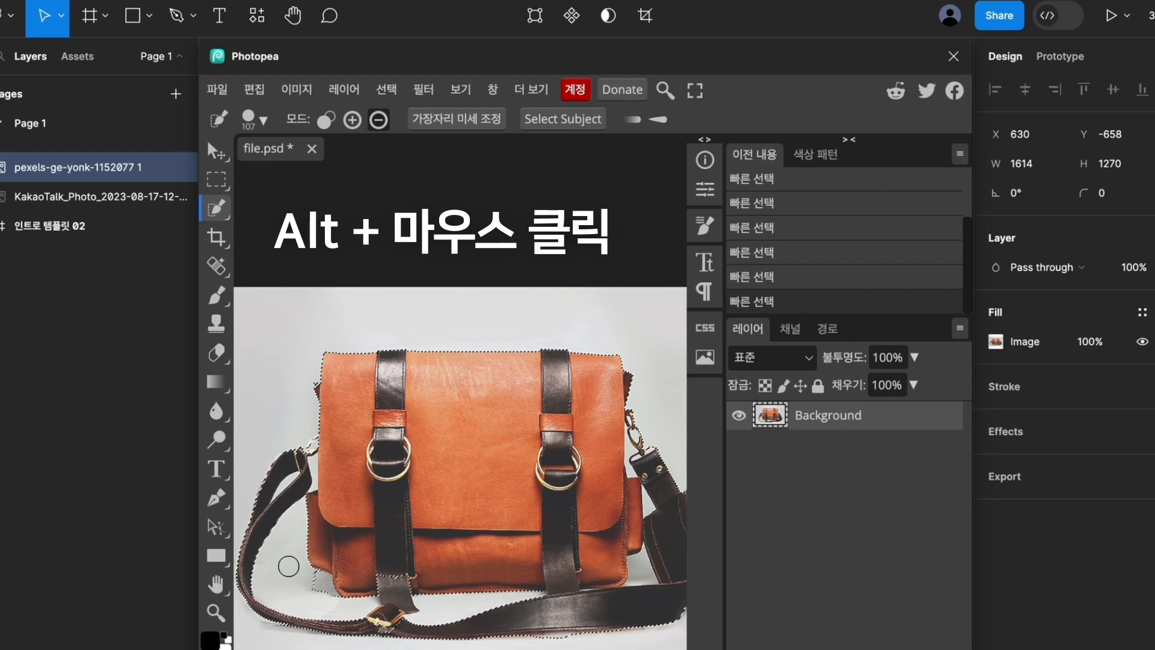
pyautogui.keyDown('alt'); pyautogui.click(315, 588); pyautogui.keyUp('alt')
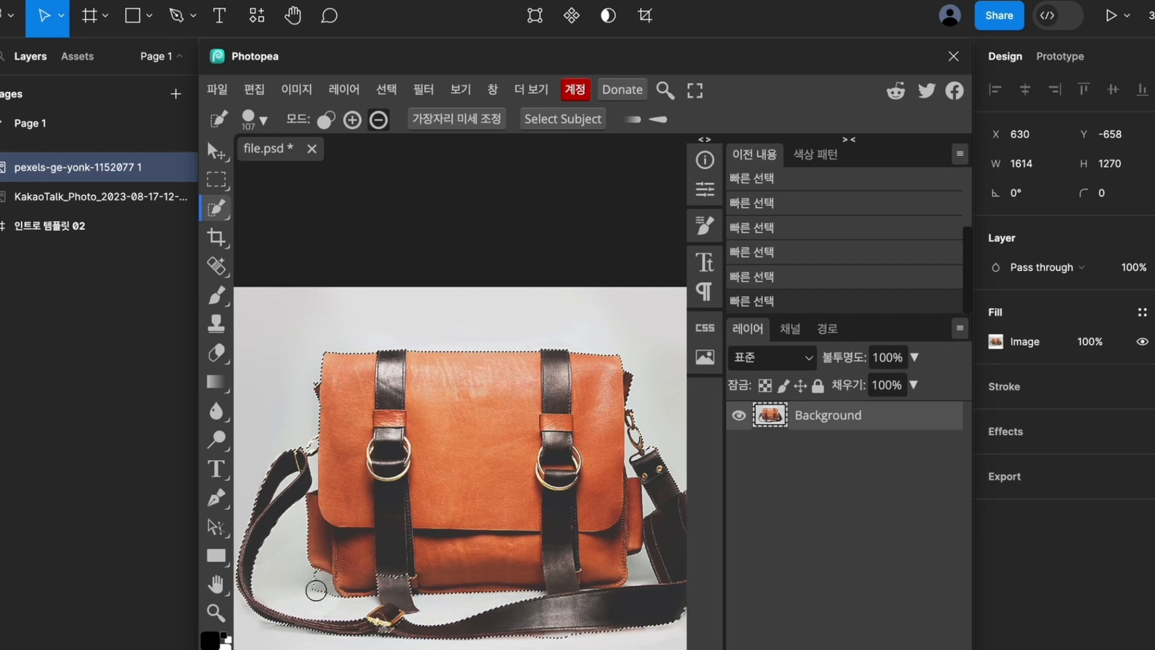
pyautogui.keyDown('alt'); pyautogui.click(411, 624); pyautogui.keyUp('alt')
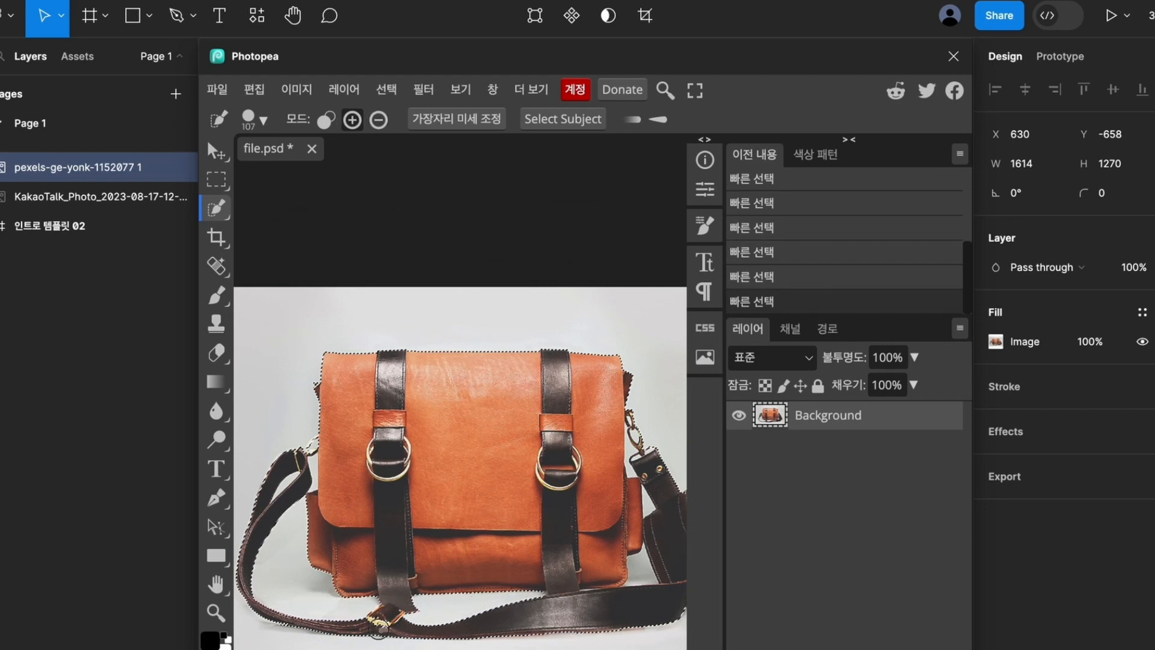
# Reduce the Quick Selection brush to 20 px and refine the selection around the bag's small details.
pyautogui.rightClick(635, 462)
pyautogui.moveTo(817, 500); pyautogui.dragTo(749, 501)
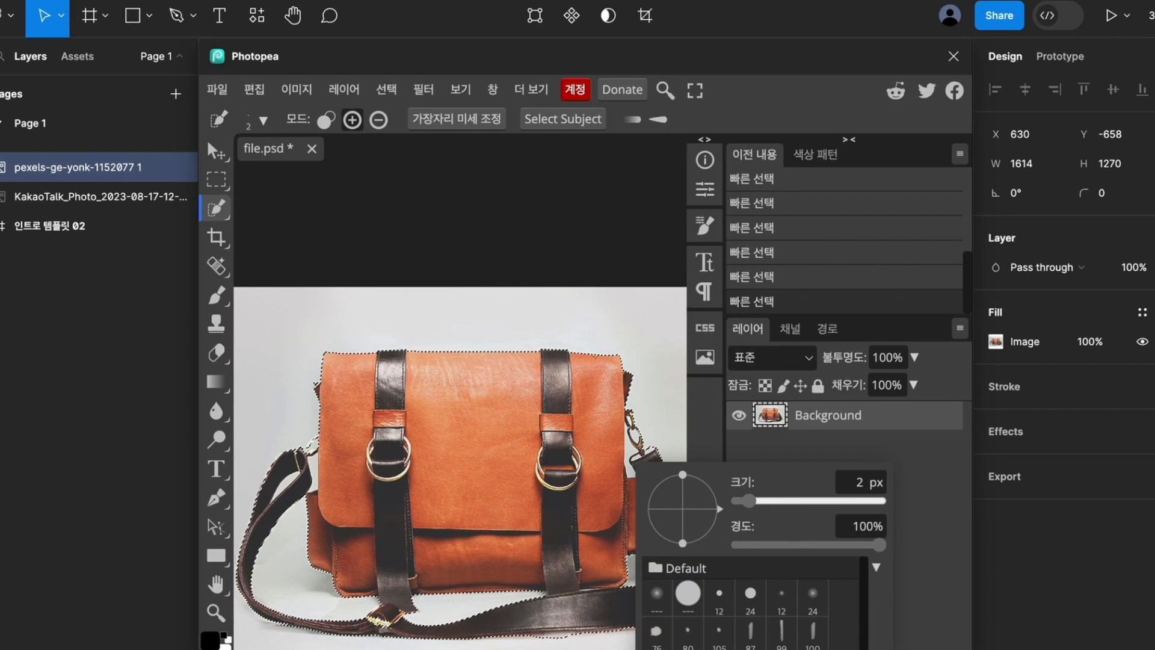
pyautogui.click(602, 445)
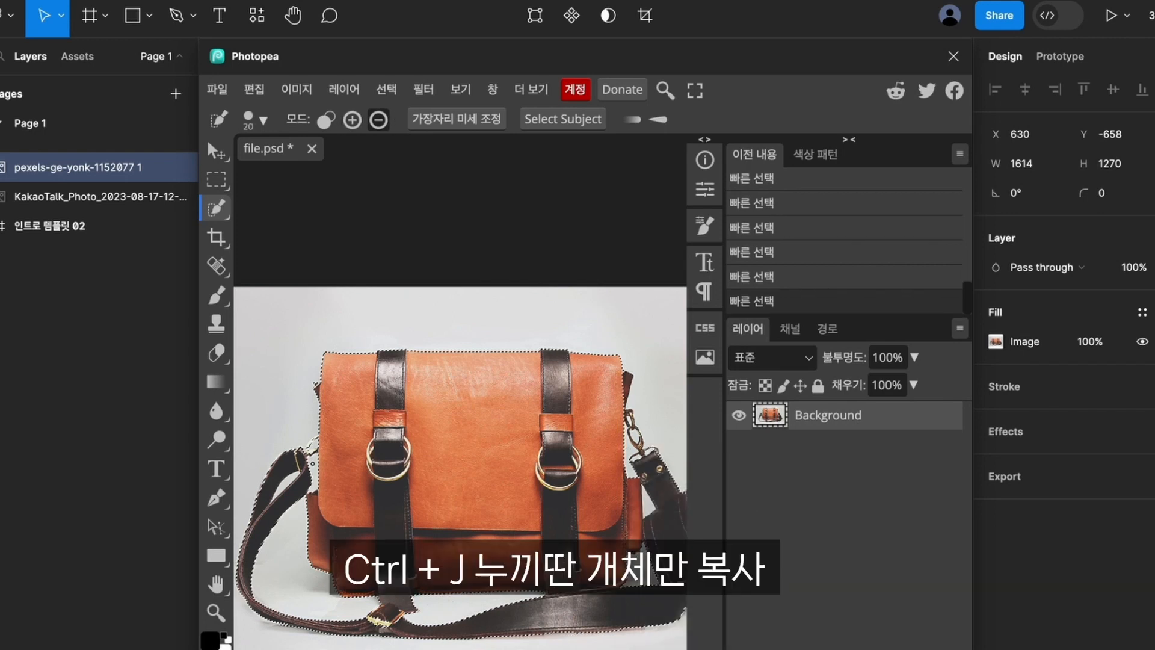
# Copy the selected bag to a new layer and hide the Background layer.
pyautogui.scroll(-1, 348, 448)
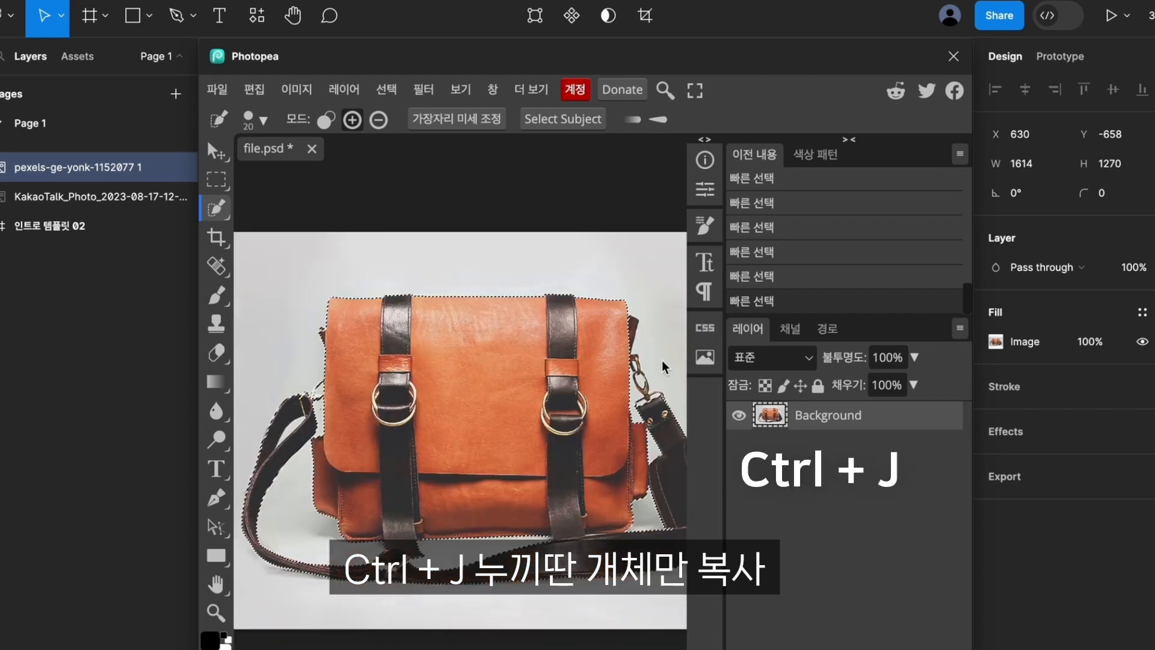
pyautogui.hotkey('ctrl', 'j')
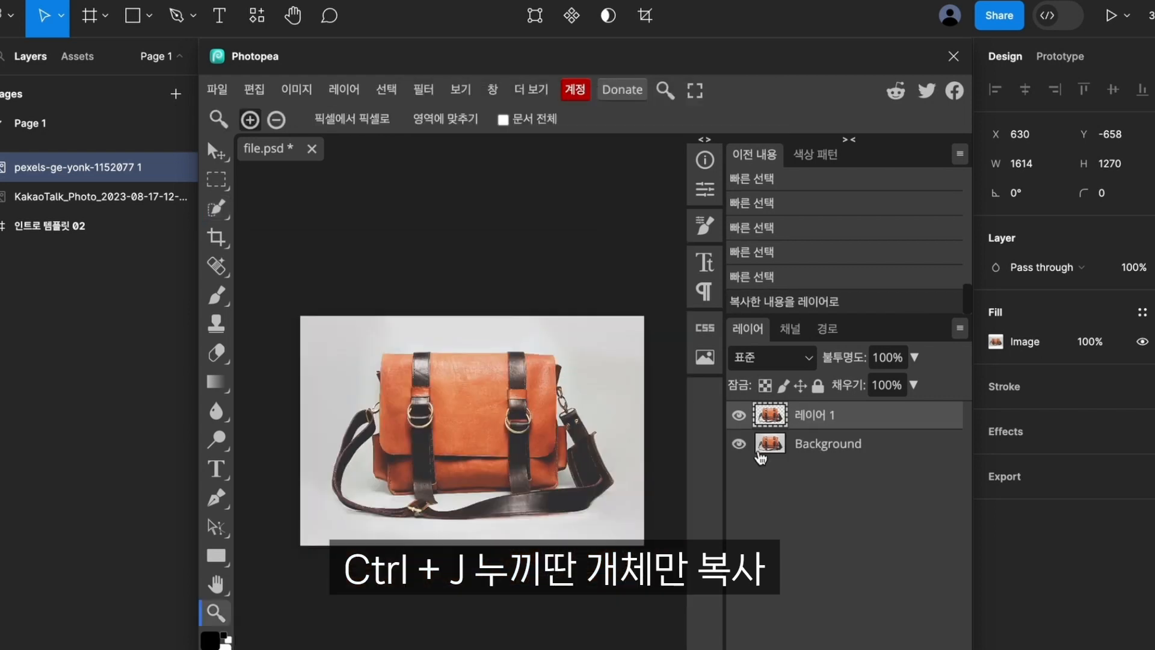
pyautogui.click(739, 443)
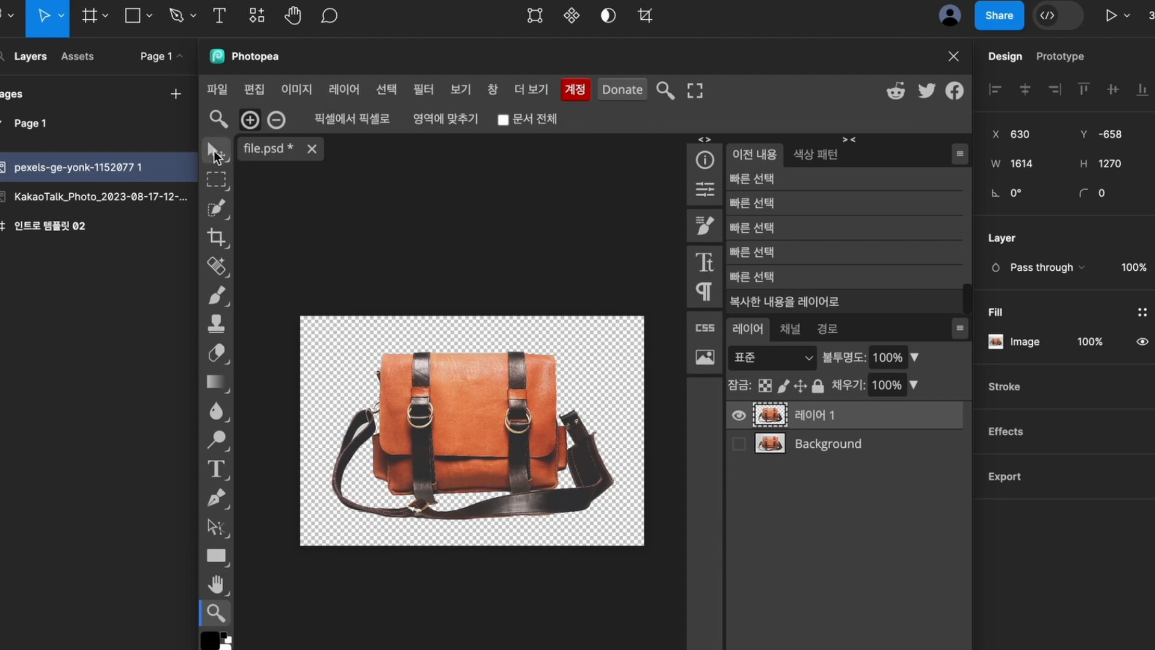
# Start tracing the upper-left edge of the bag body with the Pen tool, placing anchor points down its side.
pyautogui.click(216, 150)
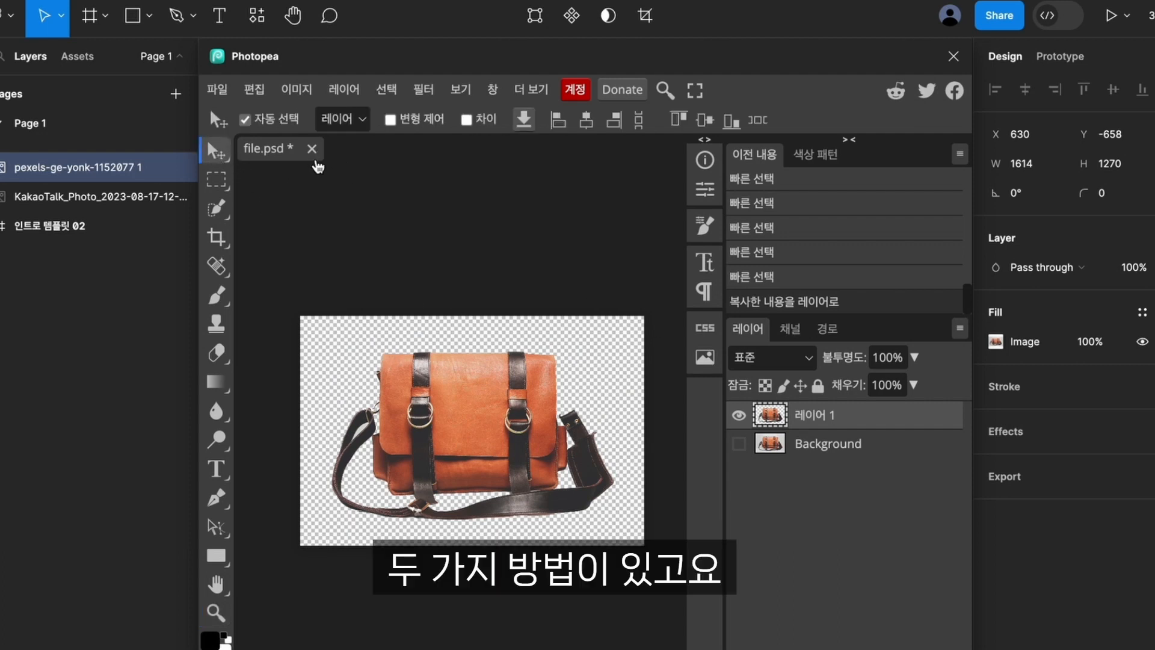
pyautogui.click(217, 496)
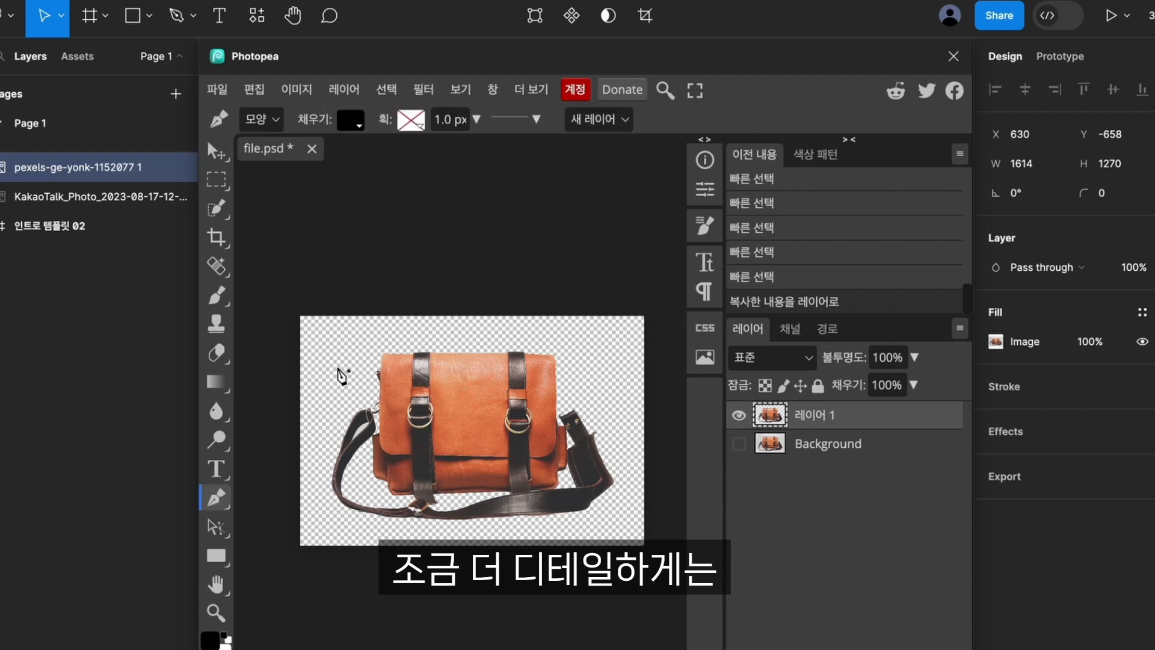
pyautogui.click(381, 358)
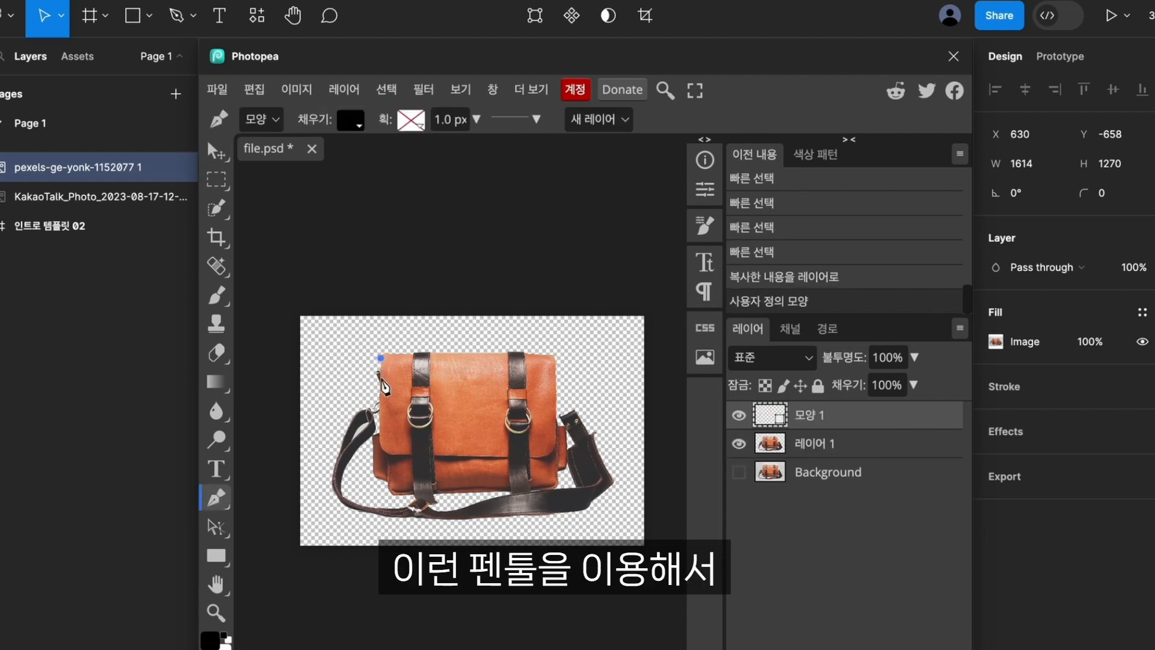
pyautogui.click(381, 385)
pyautogui.click(381, 431)
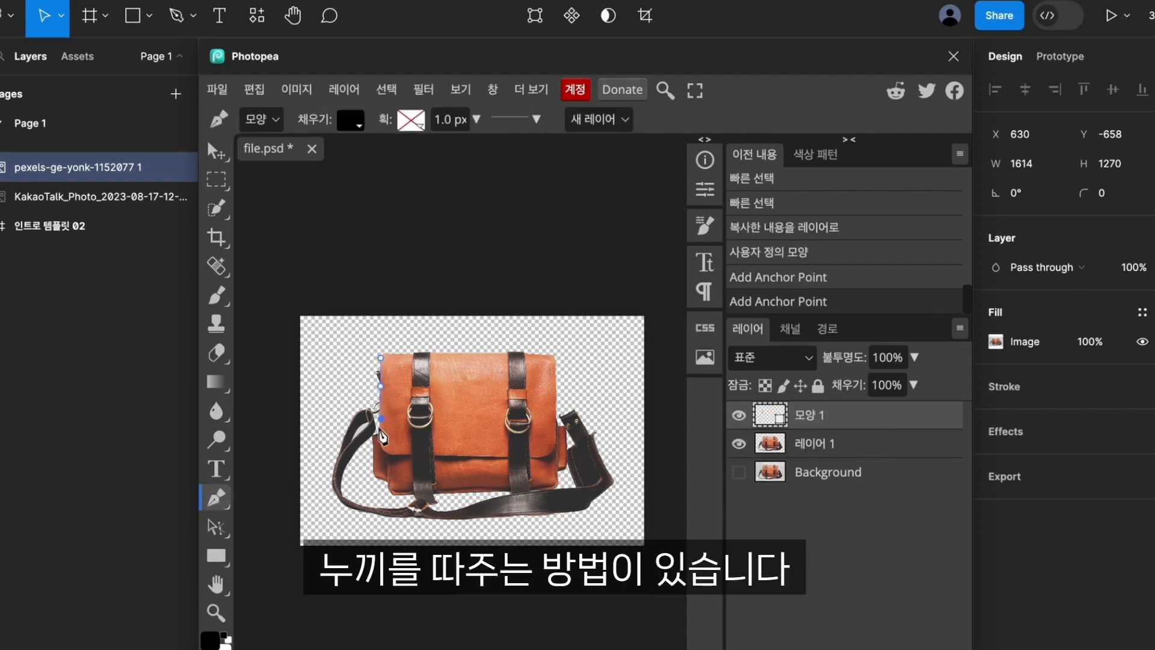
pyautogui.click(388, 451)
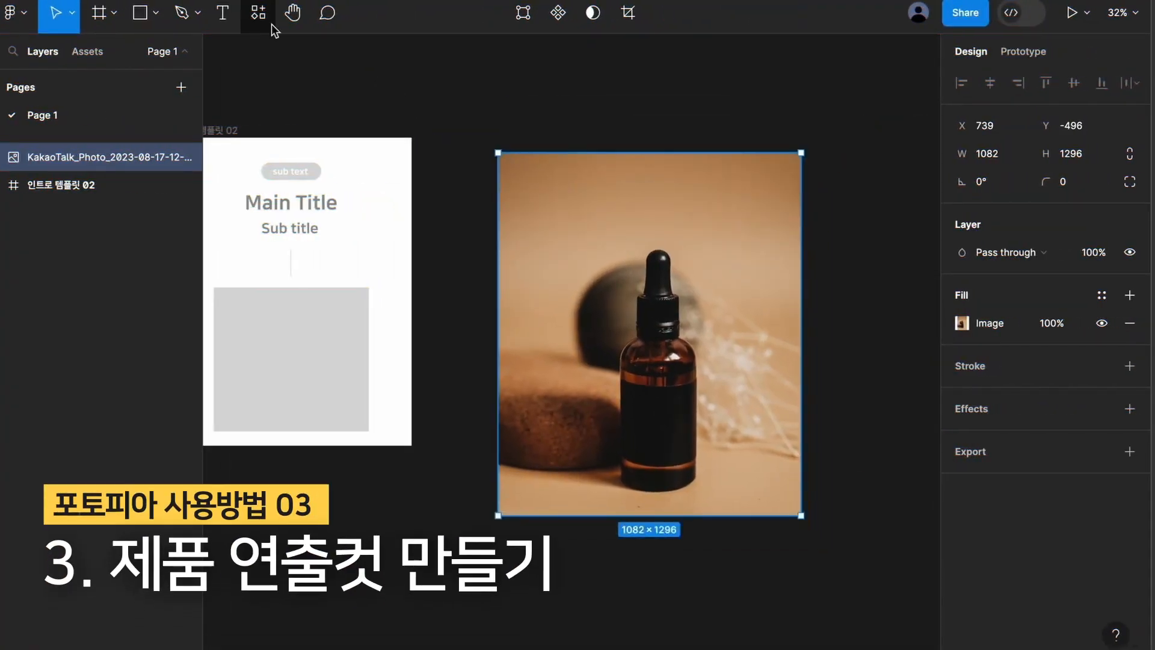
# Open the dropper bottle photo in the Photopea plugin, then duplicate its Background layer and hide the original.
pyautogui.click(271, 24)
pyautogui.click(310, 174)
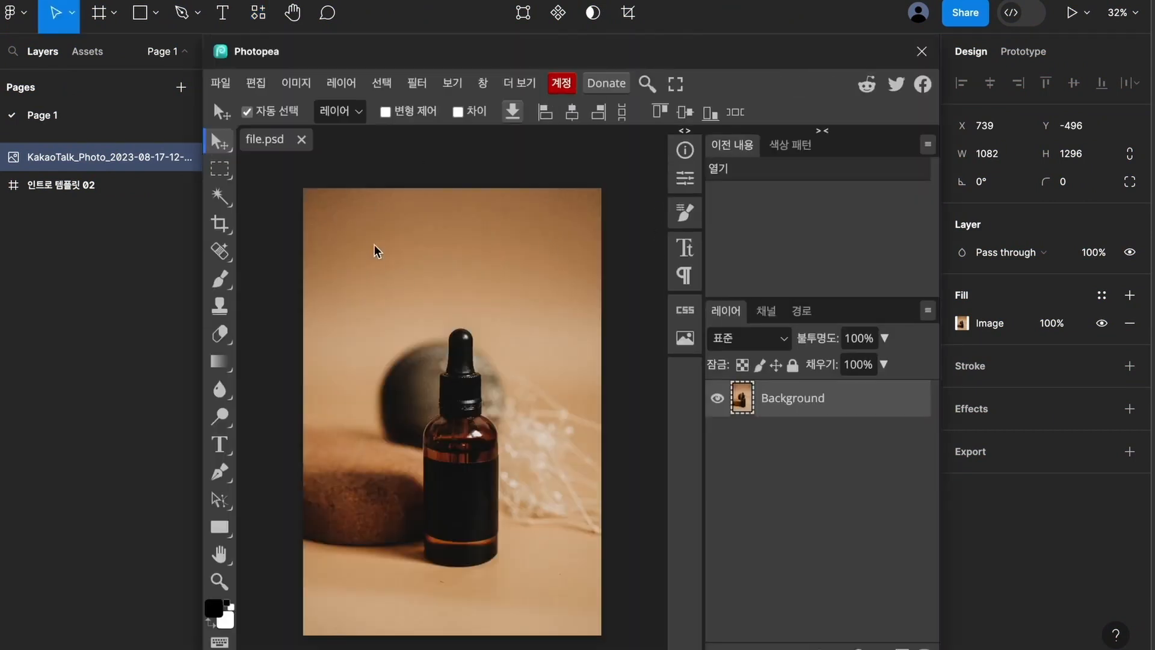
pyautogui.rightClick(794, 397)
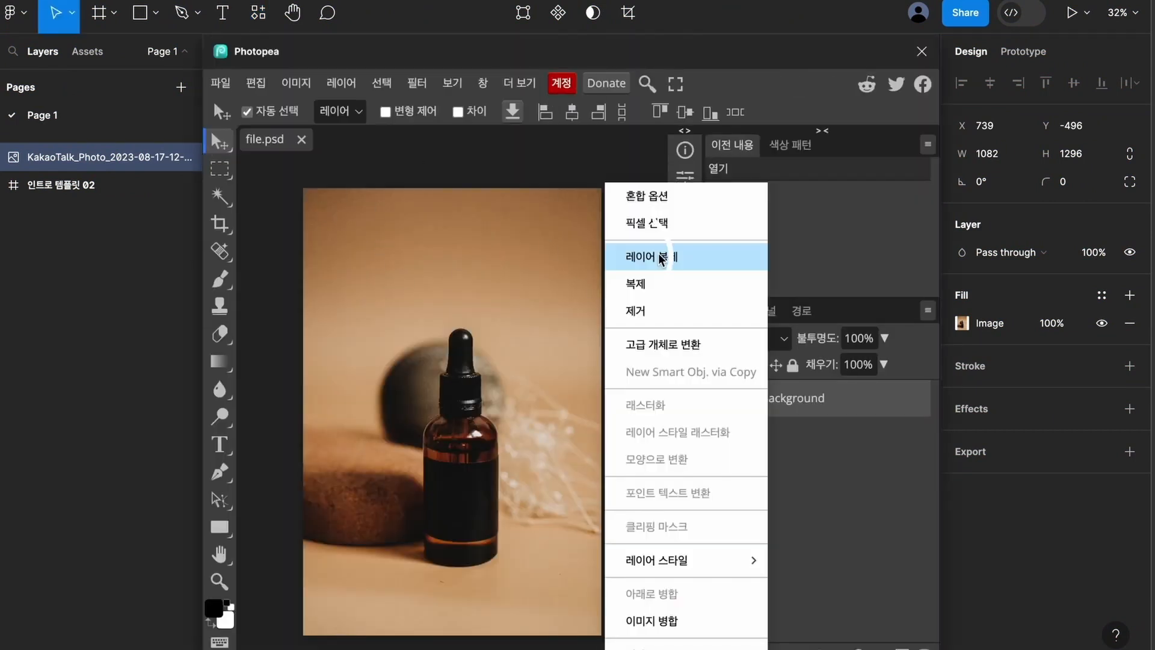
pyautogui.click(662, 259)
pyautogui.click(717, 437)
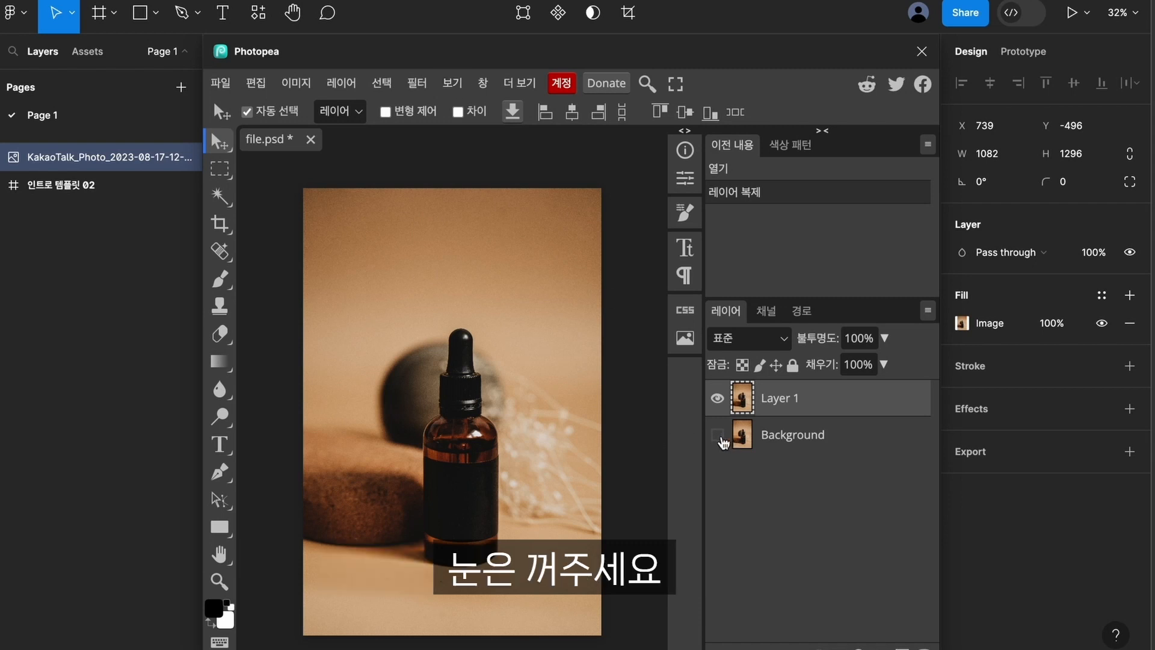
# Remove the background from the duplicated bottle layer with Remove BG and move the bottle slightly up and left.
pyautogui.click(382, 82)
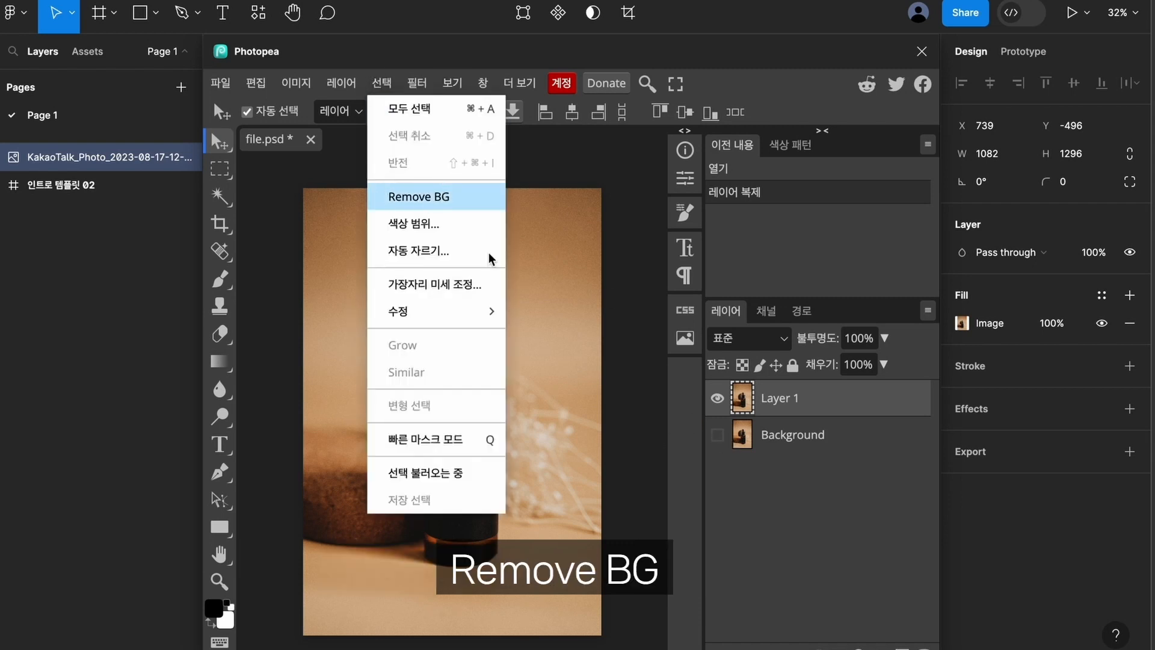
pyautogui.click(428, 201)
pyautogui.moveTo(492, 460); pyautogui.dragTo(478, 429)
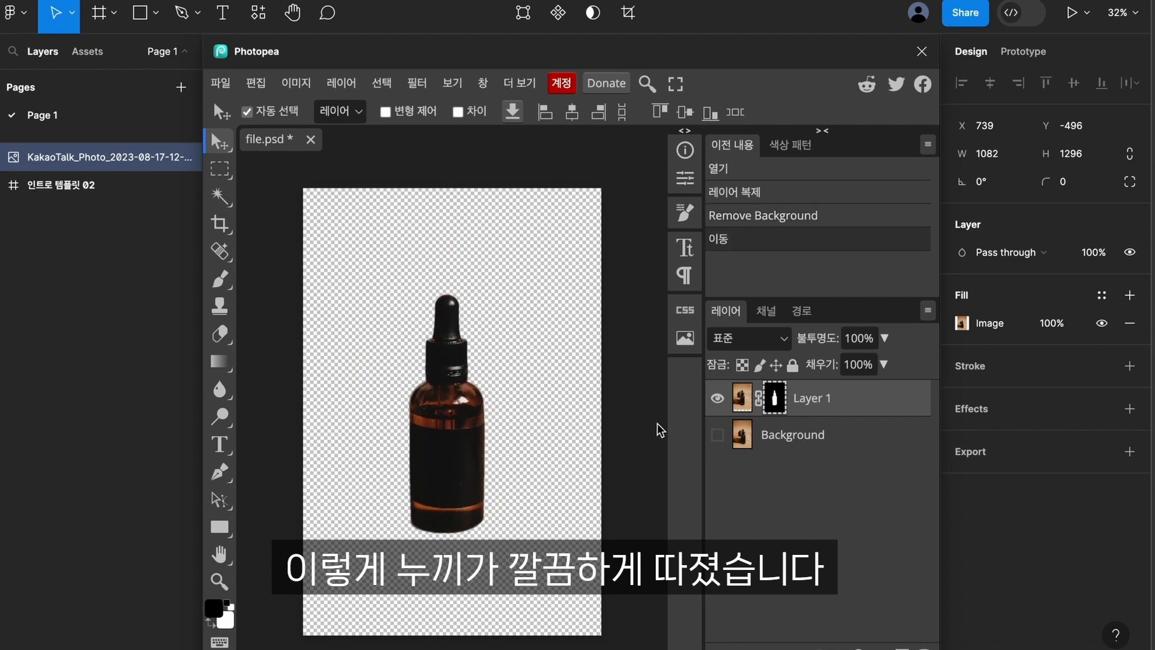
# Add a new layer above Background and draw a rectangle on it covering the upper half of the canvas.
pyautogui.click(806, 438)
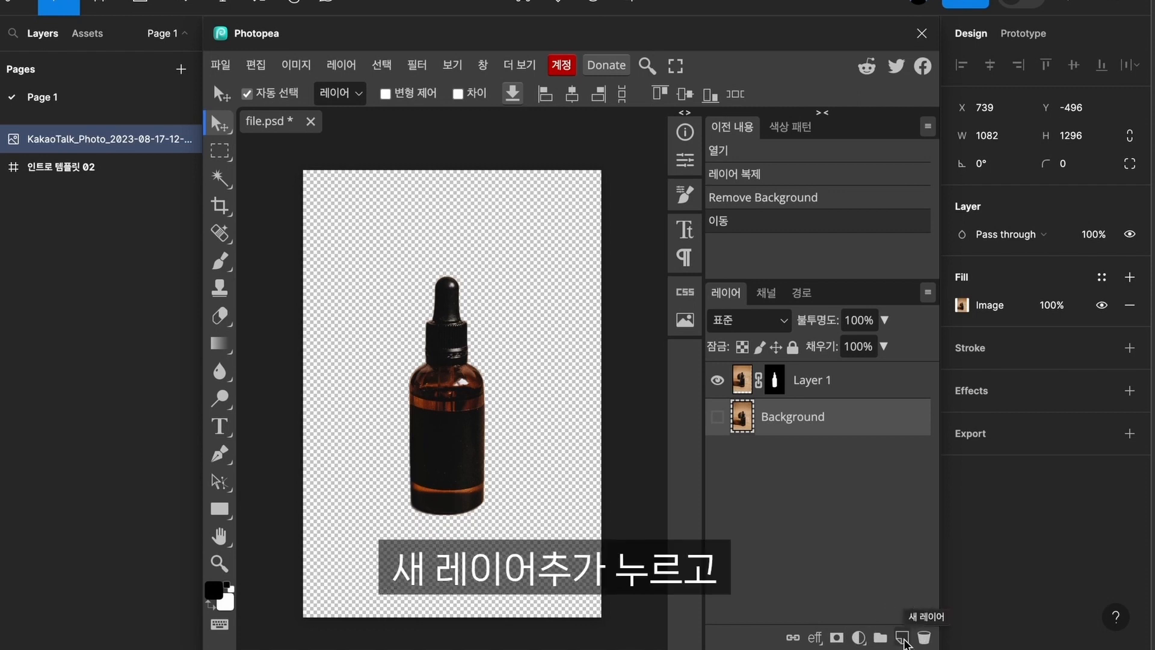
pyautogui.click(903, 638)
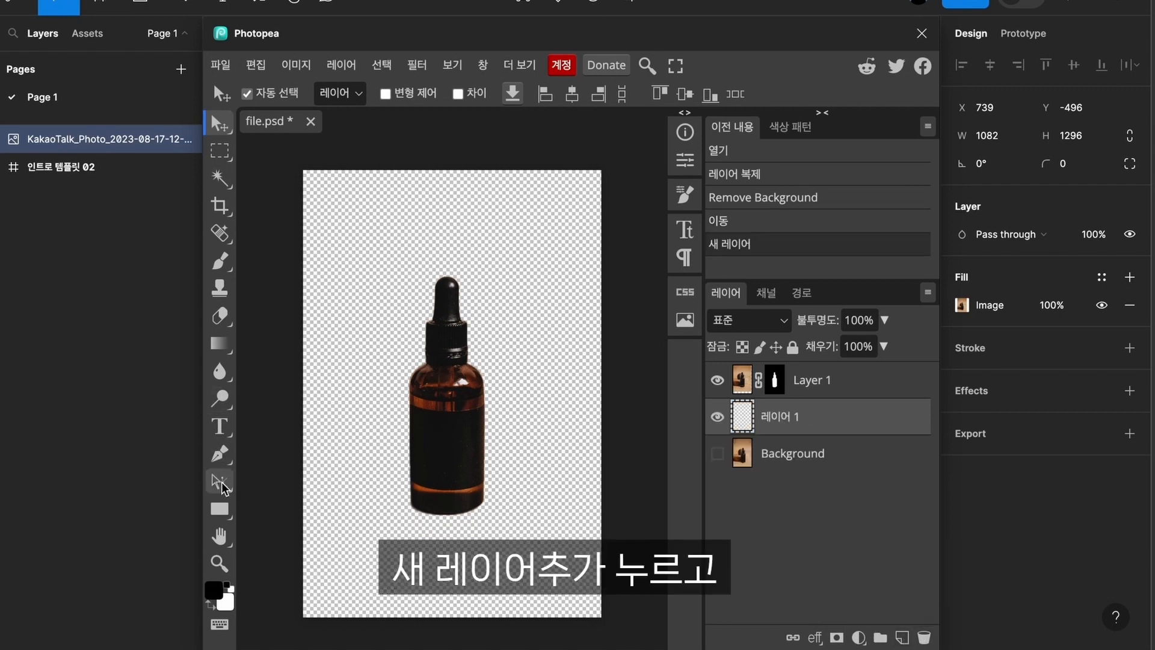
pyautogui.click(219, 509)
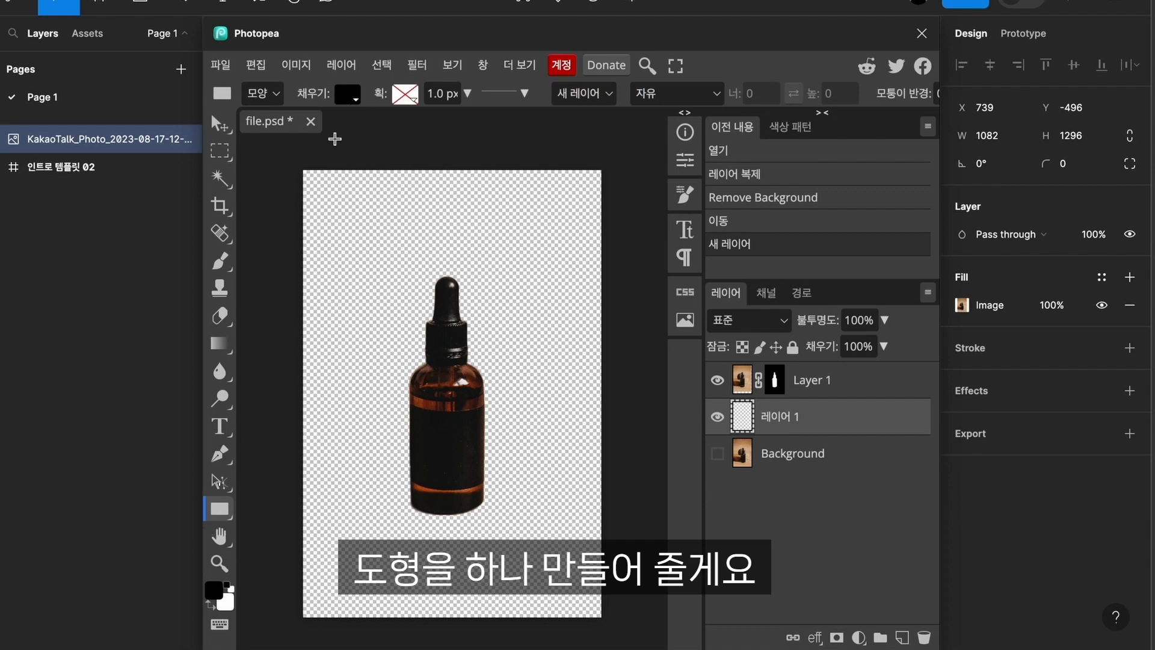
pyautogui.moveTo(279, 156); pyautogui.dragTo(637, 403)
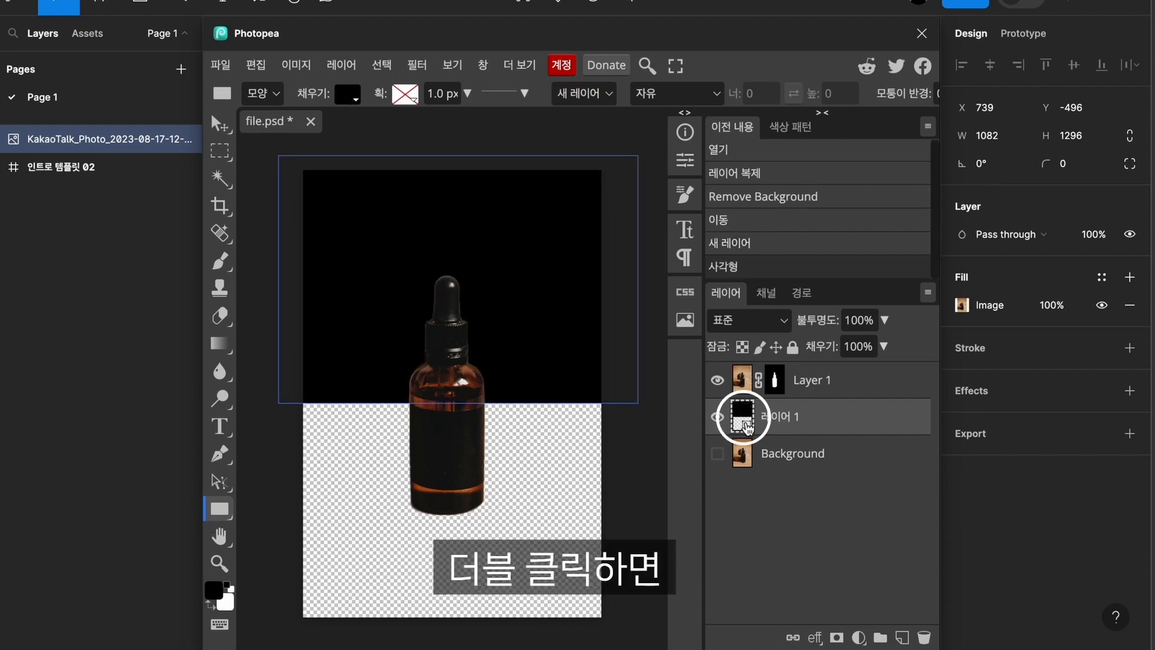
# Change the rectangle's fill to light lavender, about #e4ccff.
pyautogui.doubleClick(746, 422)
pyautogui.click(467, 245)
pyautogui.moveTo(466, 245); pyautogui.dragTo(486, 264)
pyautogui.moveTo(593, 207); pyautogui.dragTo(592, 250)
pyautogui.moveTo(566, 298); pyautogui.dragTo(562, 321)
pyautogui.moveTo(415, 270); pyautogui.dragTo(390, 265)
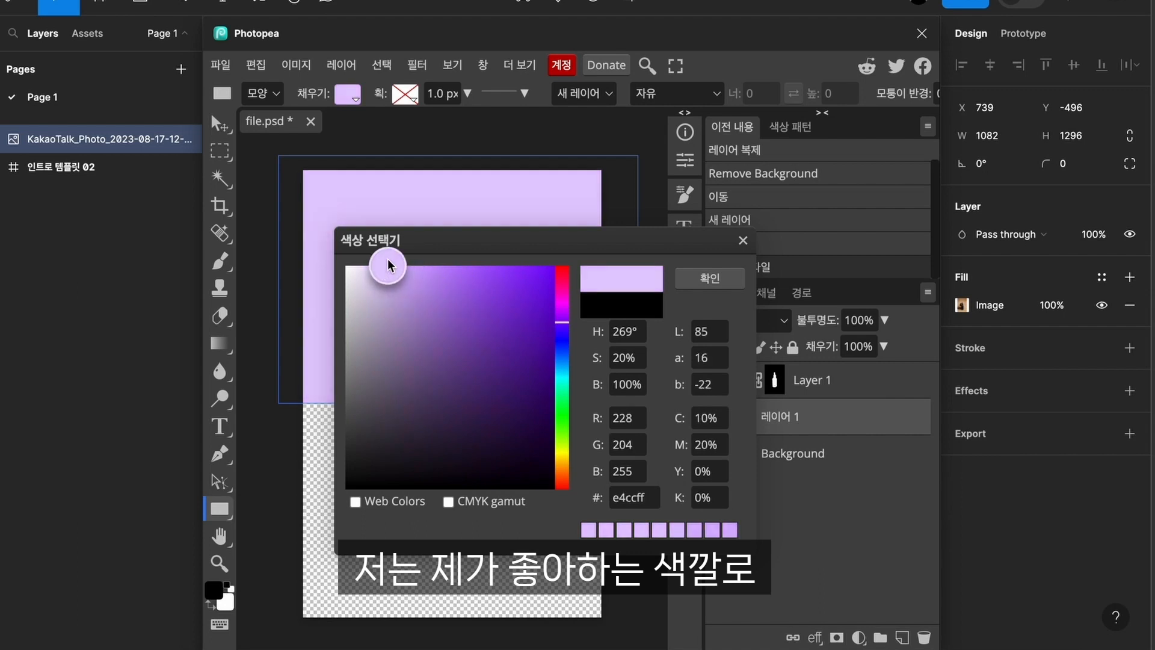
pyautogui.click(731, 278)
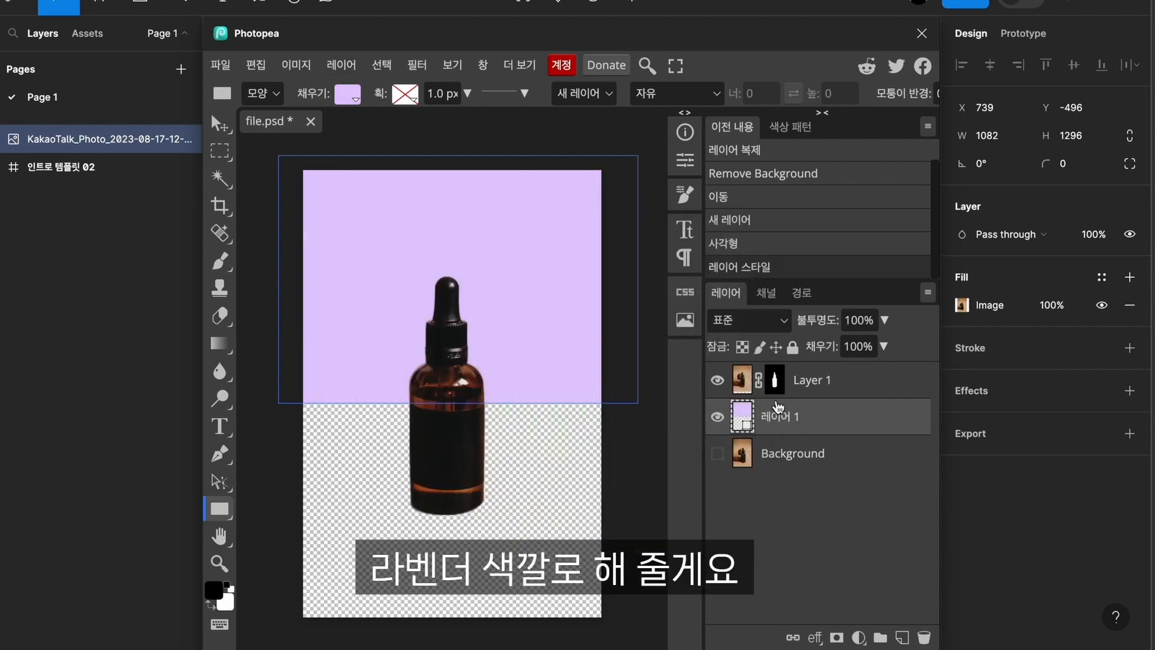
# Duplicate the lavender rectangle's layer and move the copy down to cover the lower half of the canvas.
pyautogui.rightClick(781, 424)
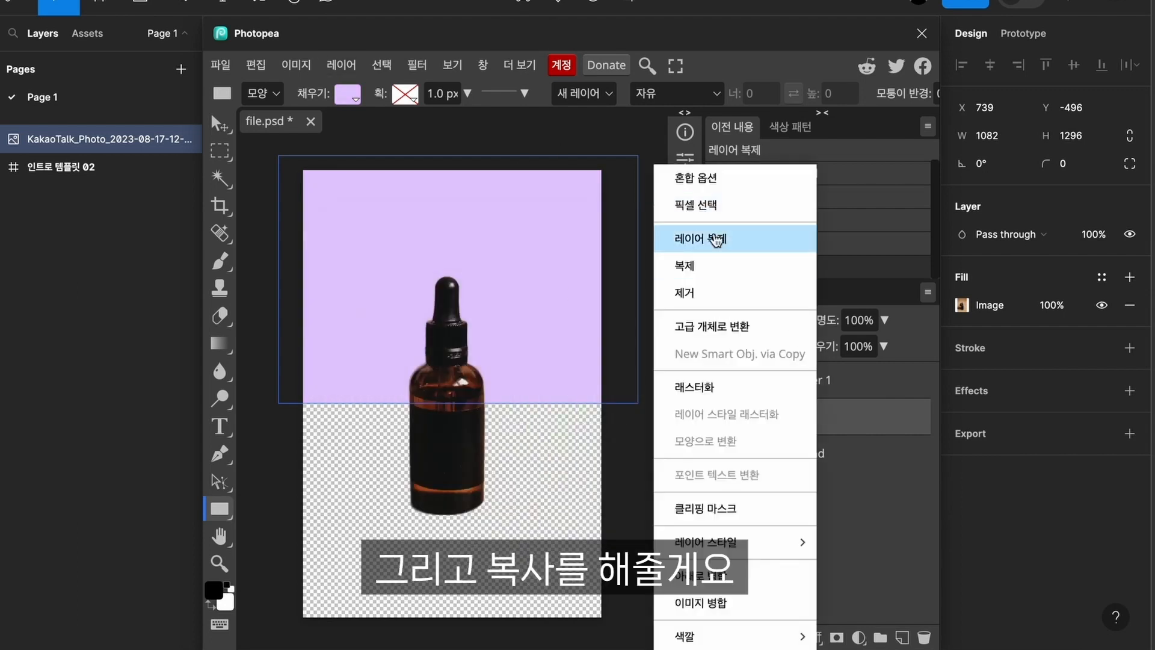
pyautogui.click(716, 234)
pyautogui.press('v')
pyautogui.moveTo(423, 237); pyautogui.dragTo(520, 467)
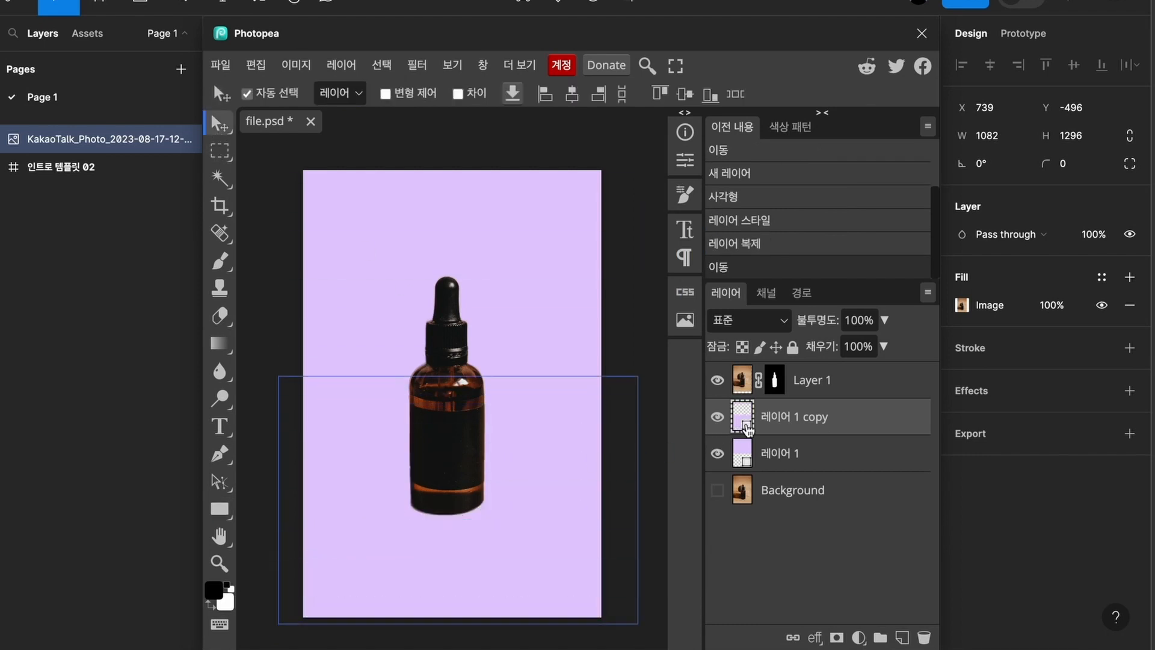
# Recolor the lower rectangle to a soft yellow.
pyautogui.doubleClick(749, 430)
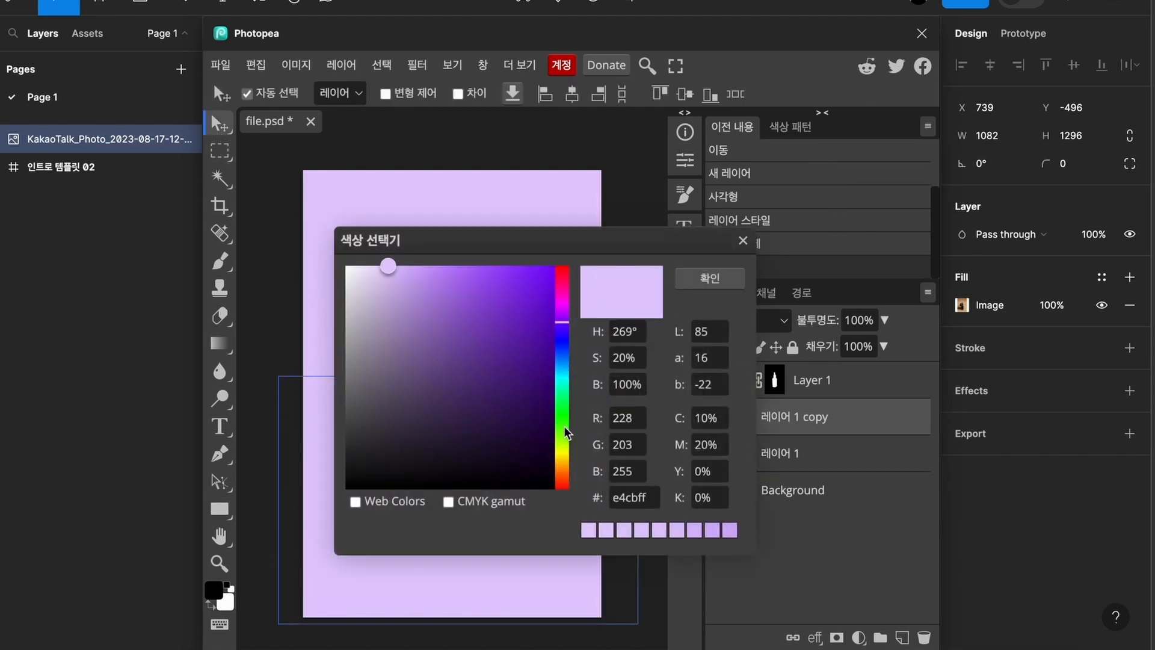
pyautogui.click(564, 452)
pyautogui.moveTo(483, 251); pyautogui.dragTo(733, 310)
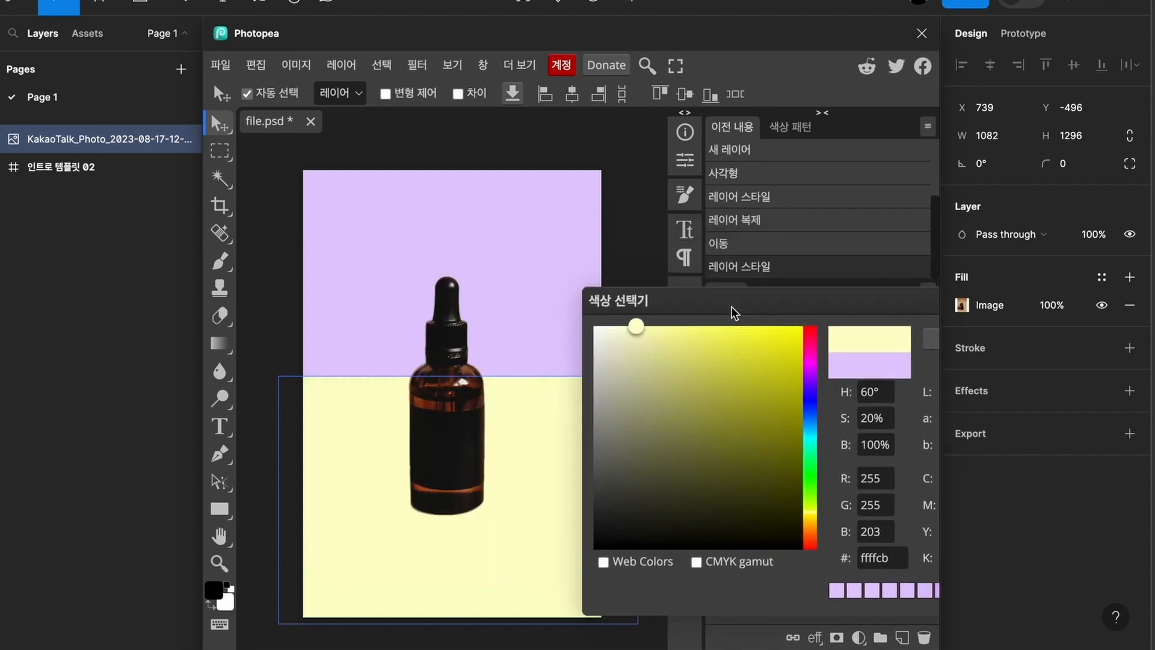
pyautogui.click(671, 323)
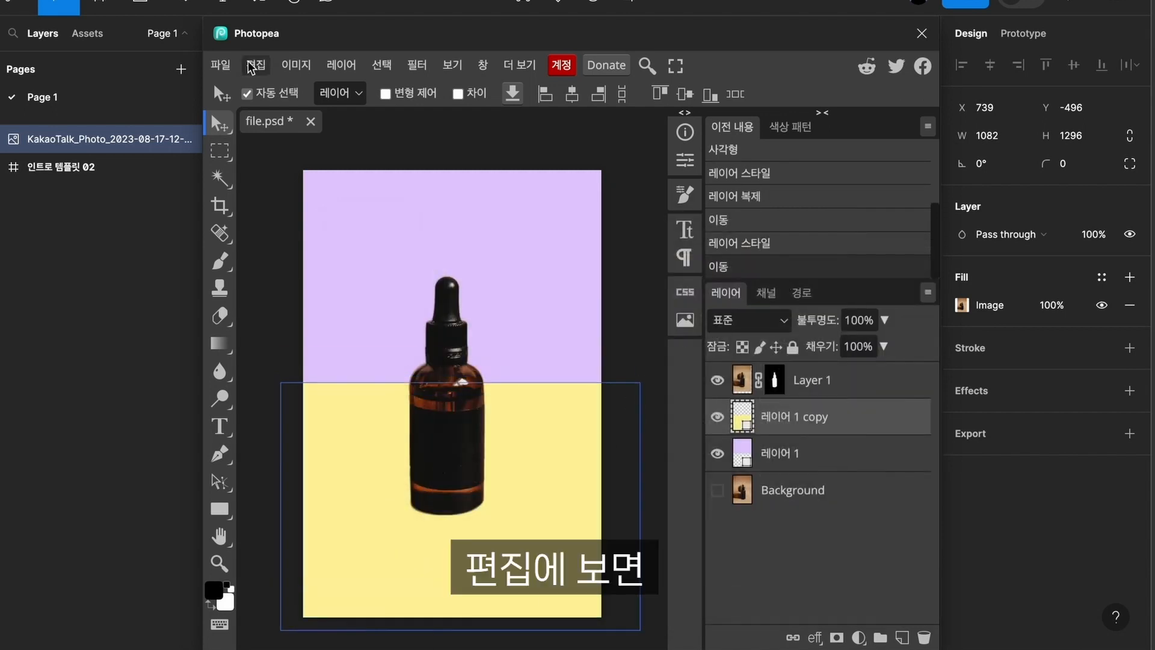
# Tilt the yellow rectangle with Free Transform and reposition it so its upper edge rises diagonally behind the bottle.
pyautogui.click(252, 64)
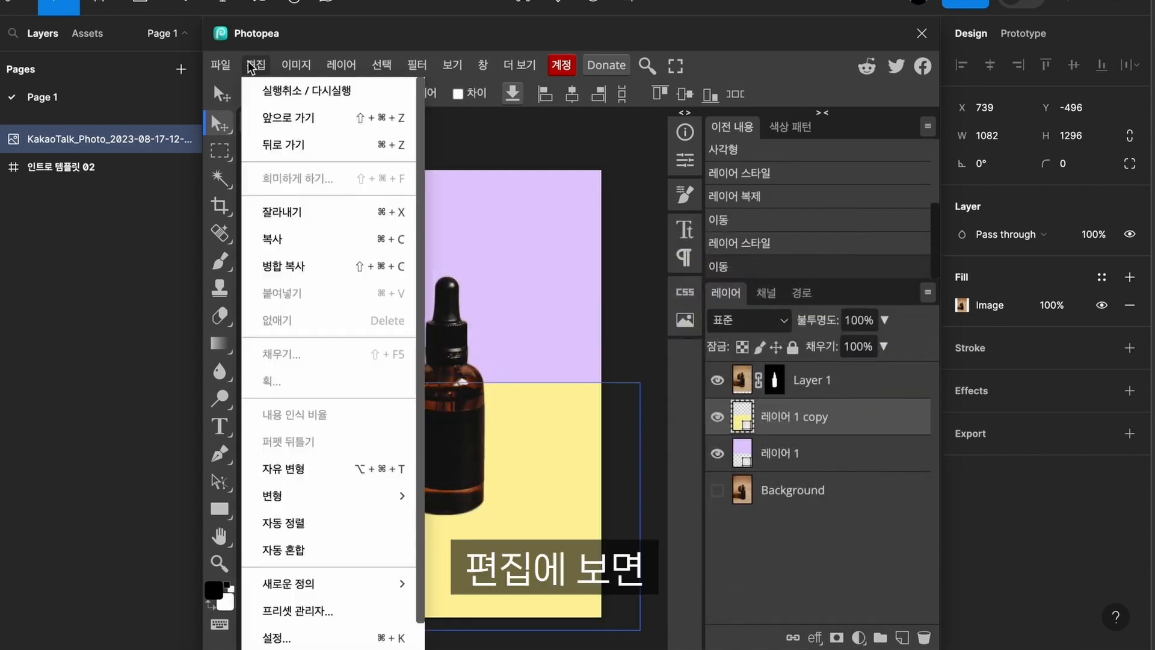
pyautogui.click(322, 471)
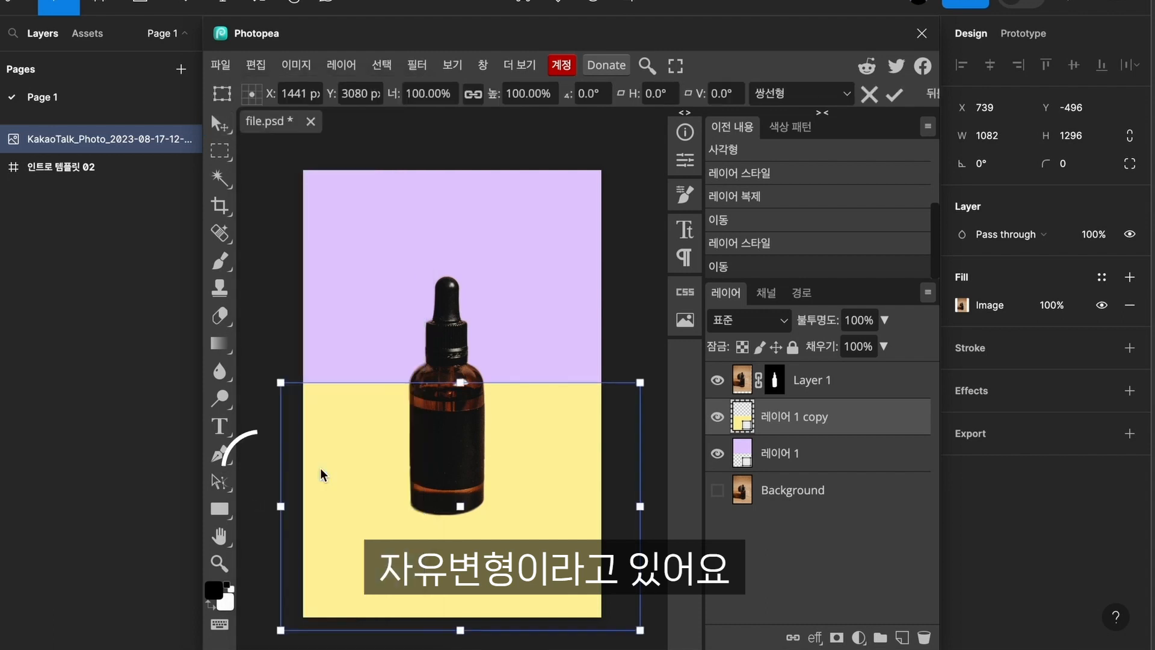
pyautogui.moveTo(642, 383); pyautogui.dragTo(635, 382)
pyautogui.click(259, 94)
pyautogui.moveTo(477, 619); pyautogui.dragTo(502, 610)
pyautogui.click(788, 491)
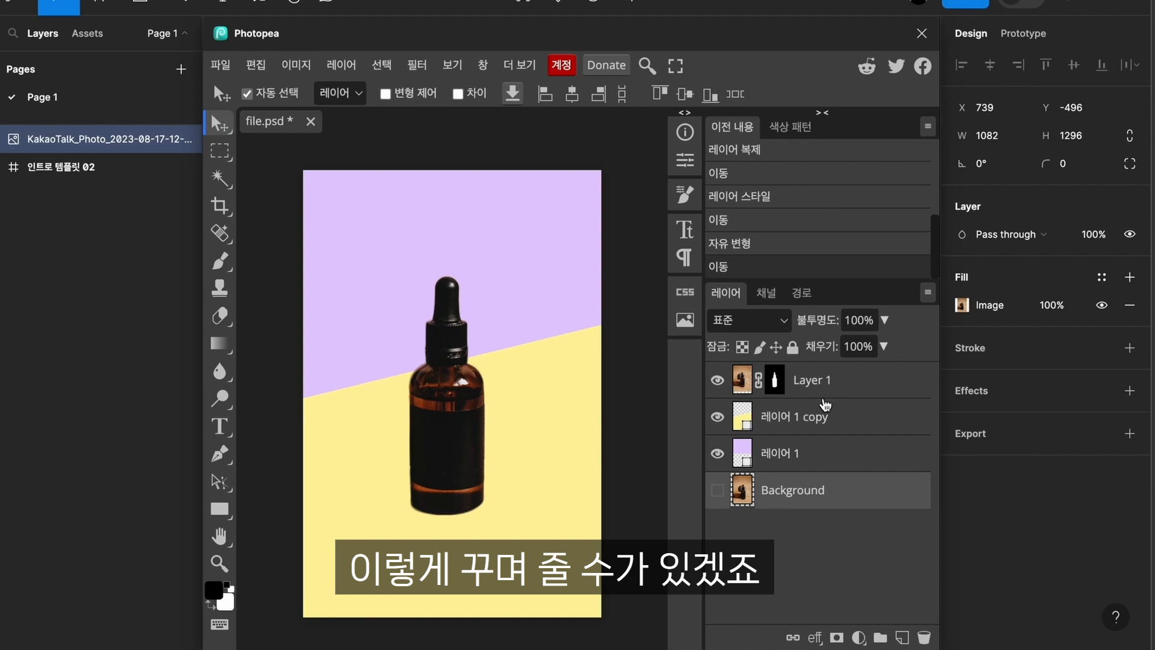
# Enlarge the bottle on Layer 1 proportionally to about 131.67% with Free Transform and reposition it on the canvas.
pyautogui.click(824, 388)
pyautogui.moveTo(553, 212); pyautogui.dragTo(572, 116)
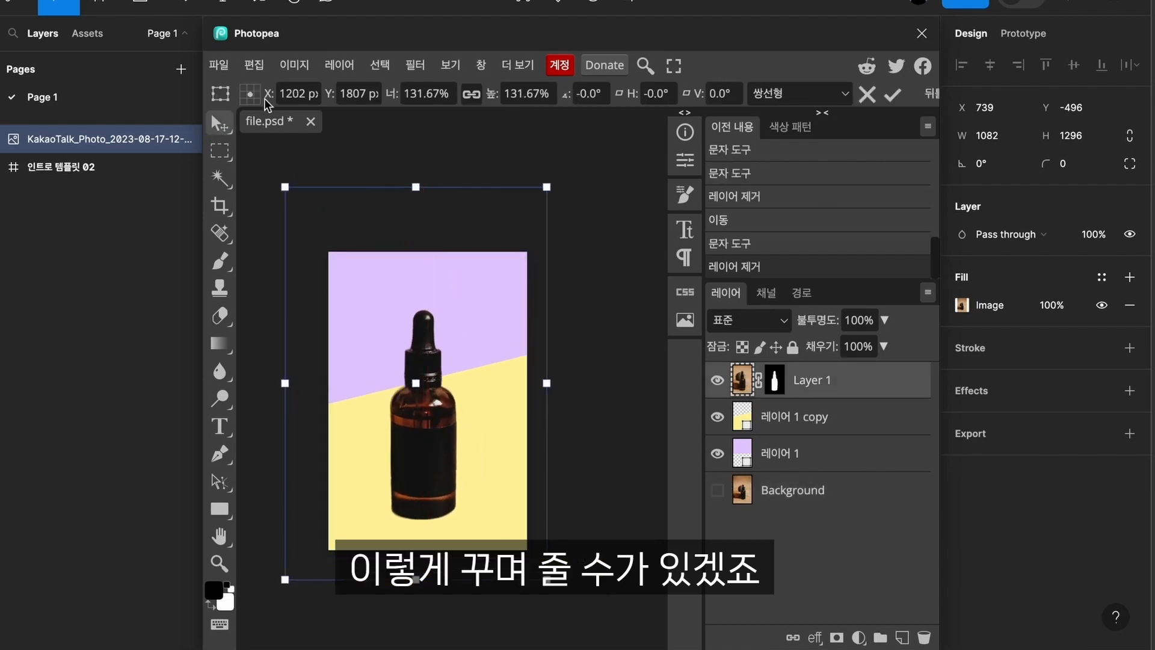
pyautogui.press('Return')
pyautogui.moveTo(431, 416); pyautogui.dragTo(433, 417)
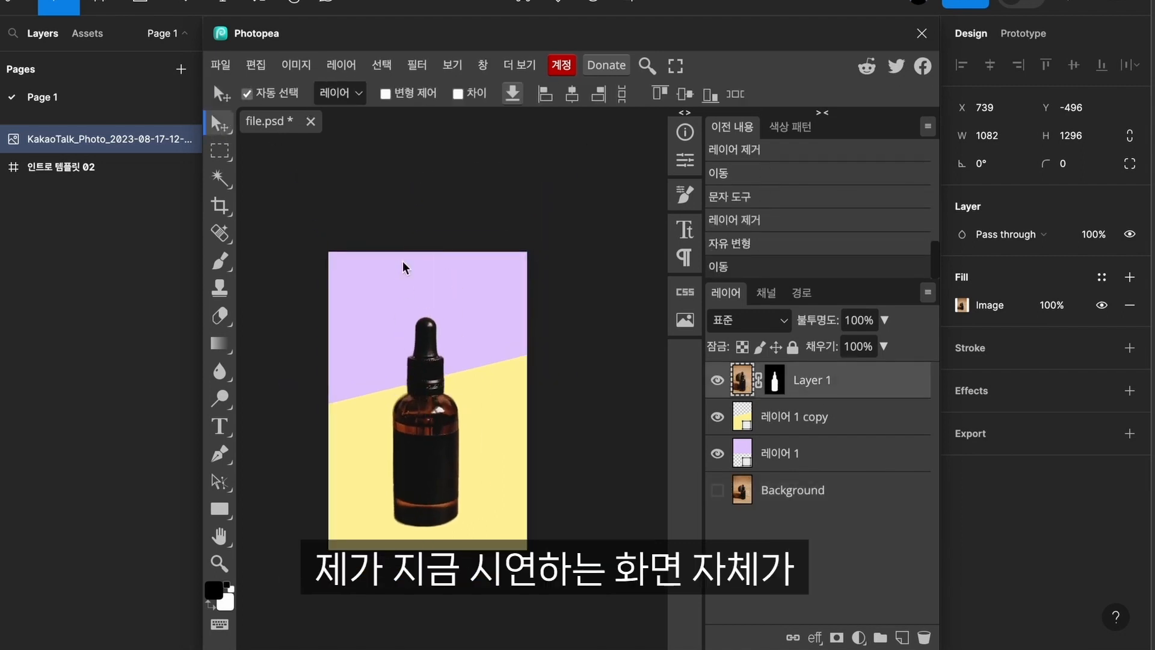
# Move the bottle slightly lower on the canvas and add a new empty layer.
pyautogui.click(263, 63)
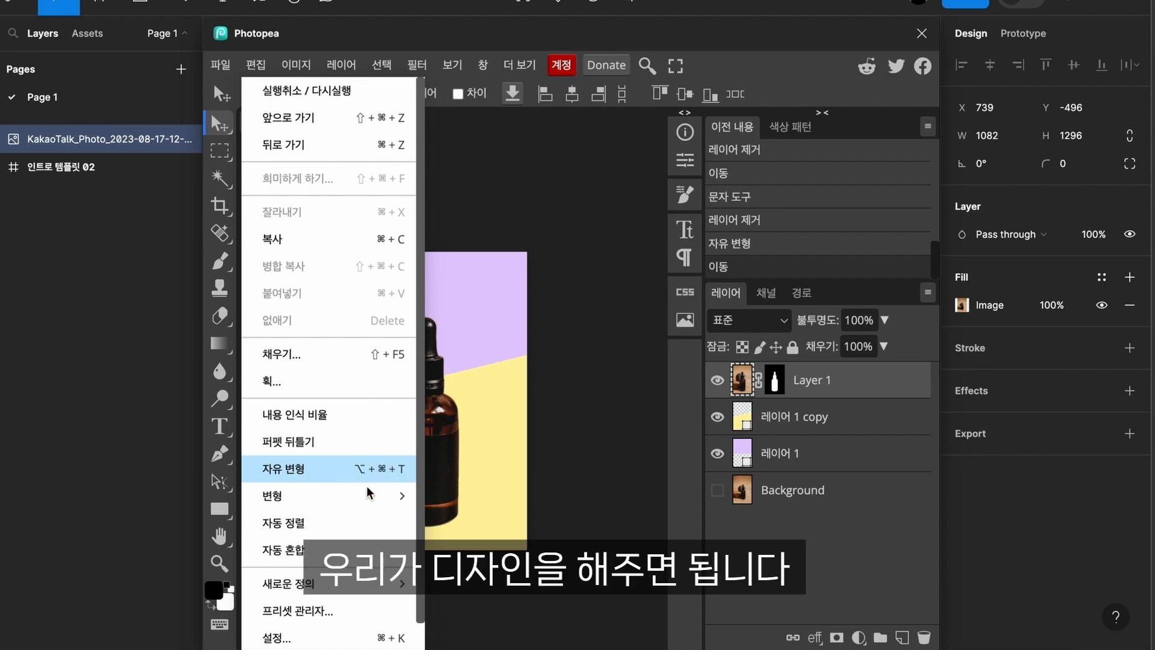
pyautogui.moveTo(449, 456); pyautogui.dragTo(450, 465)
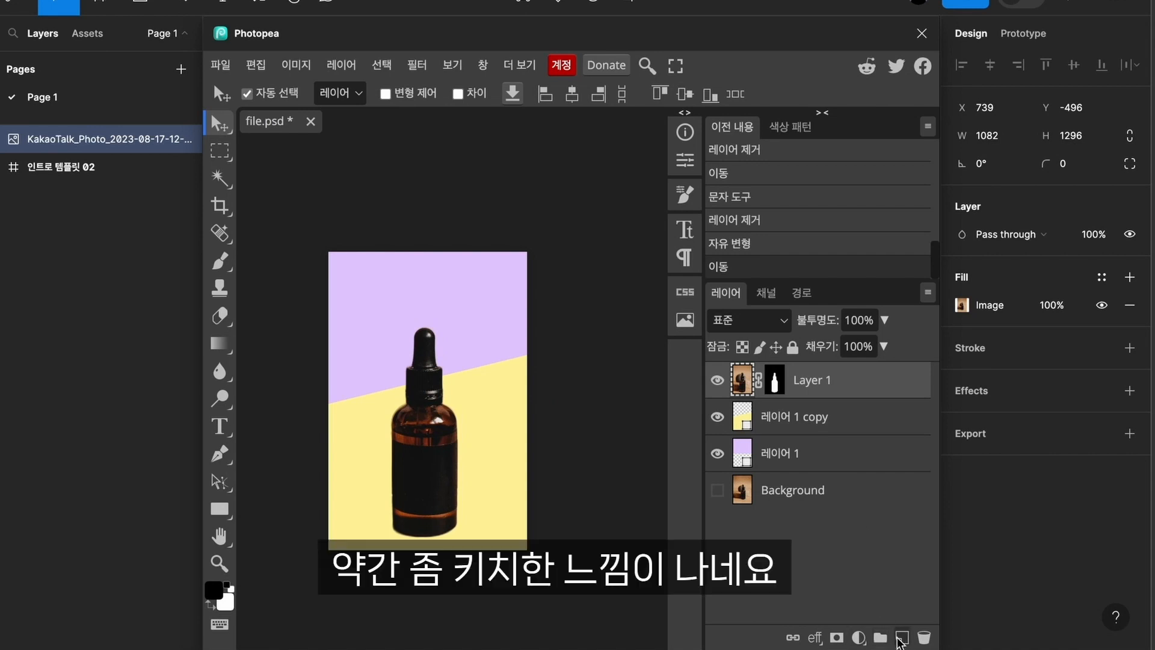
pyautogui.click(900, 639)
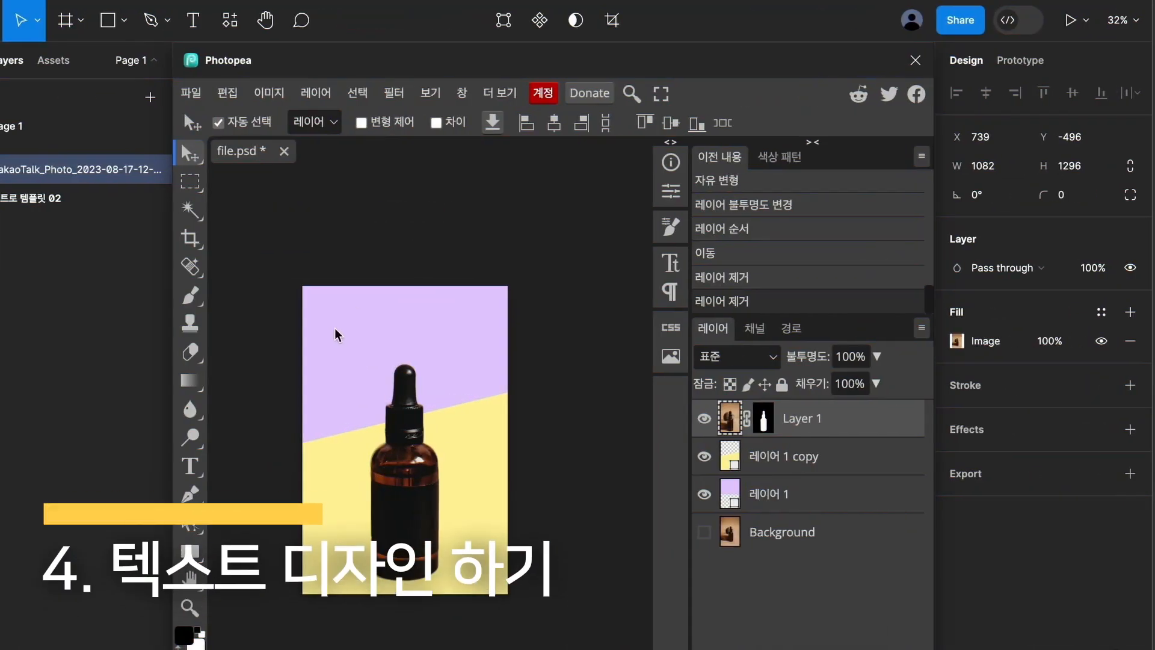
# Switch to the Type tool and try to enable local fonts in its font list.
pyautogui.click(190, 466)
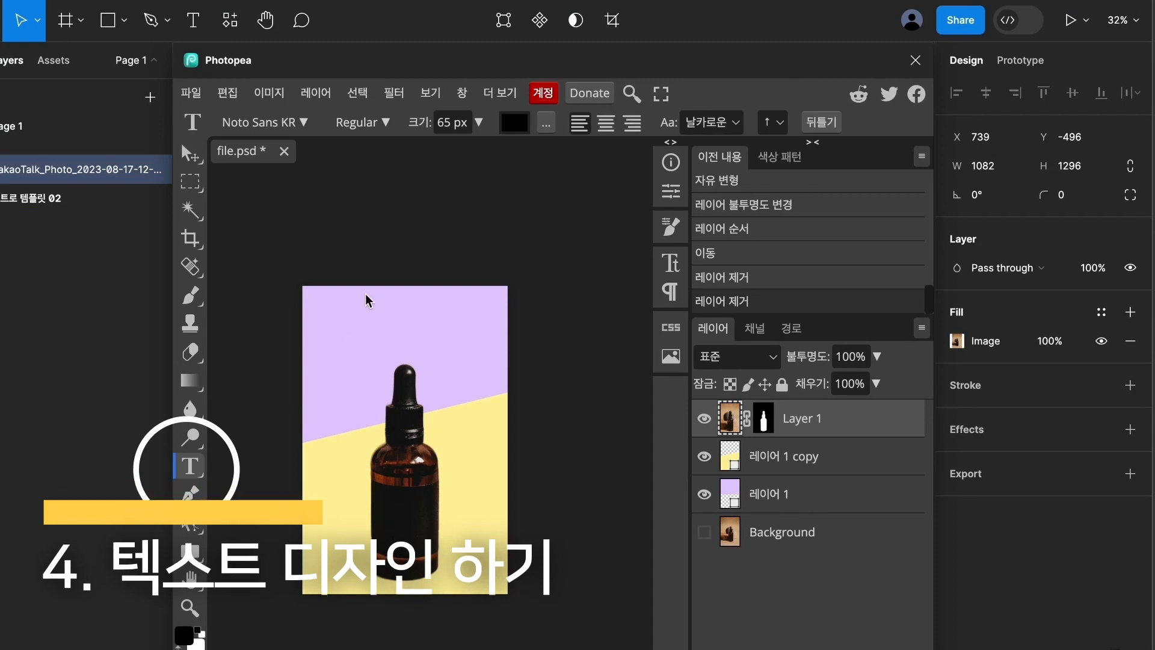
pyautogui.click(301, 123)
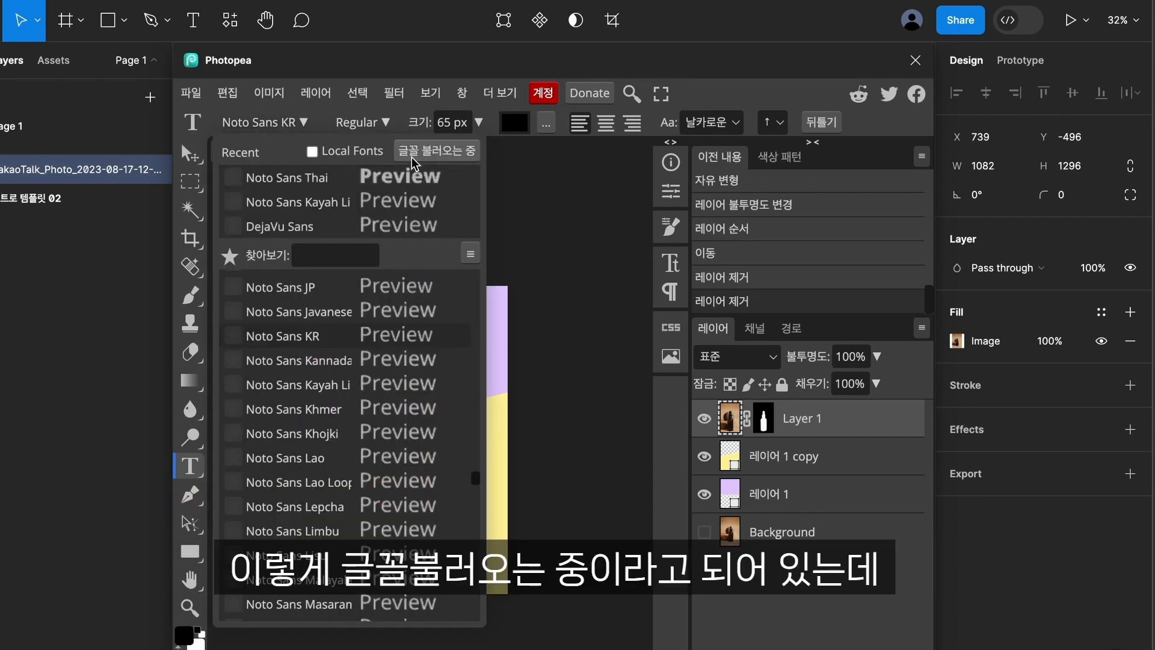
pyautogui.click(319, 151)
pyautogui.click(498, 158)
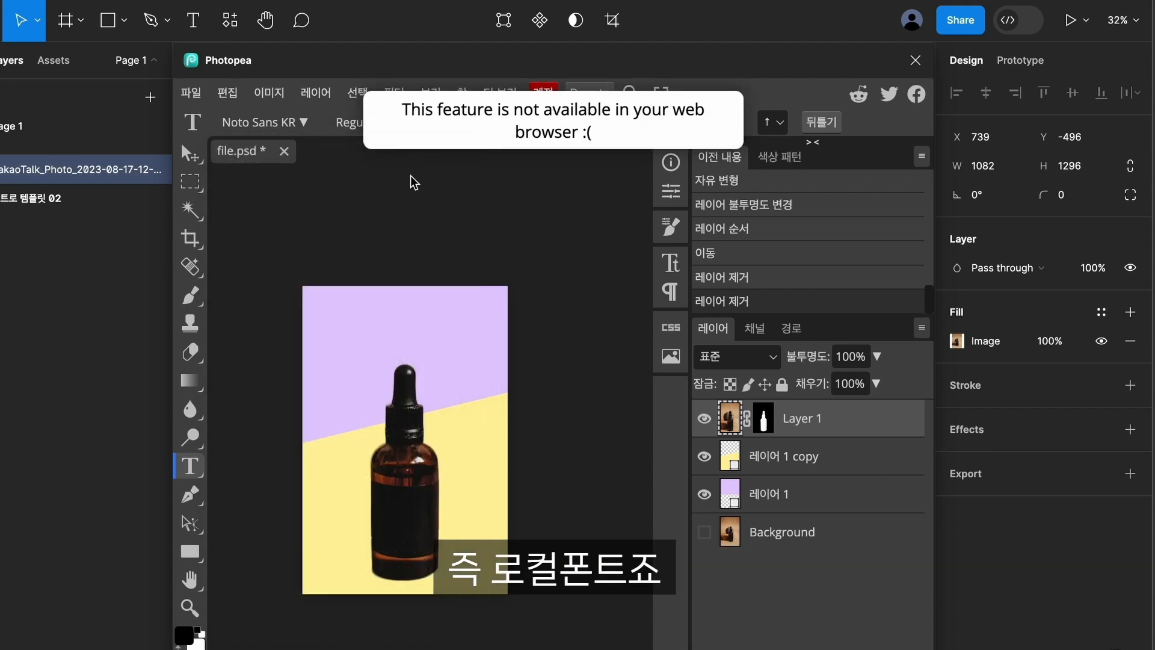
pyautogui.click(264, 122)
pyautogui.click(436, 152)
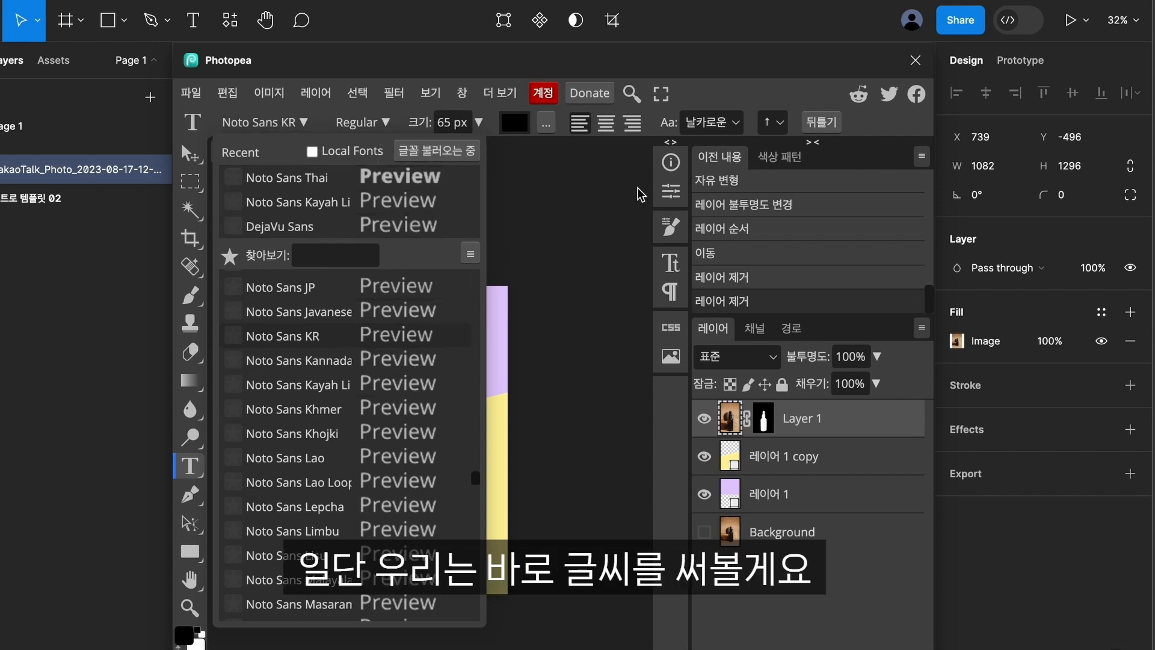
pyautogui.click(578, 216)
# Add the text "cosmetic" on the lavender area above the bottle and set its font size to 400 px.
pyautogui.click(348, 325)
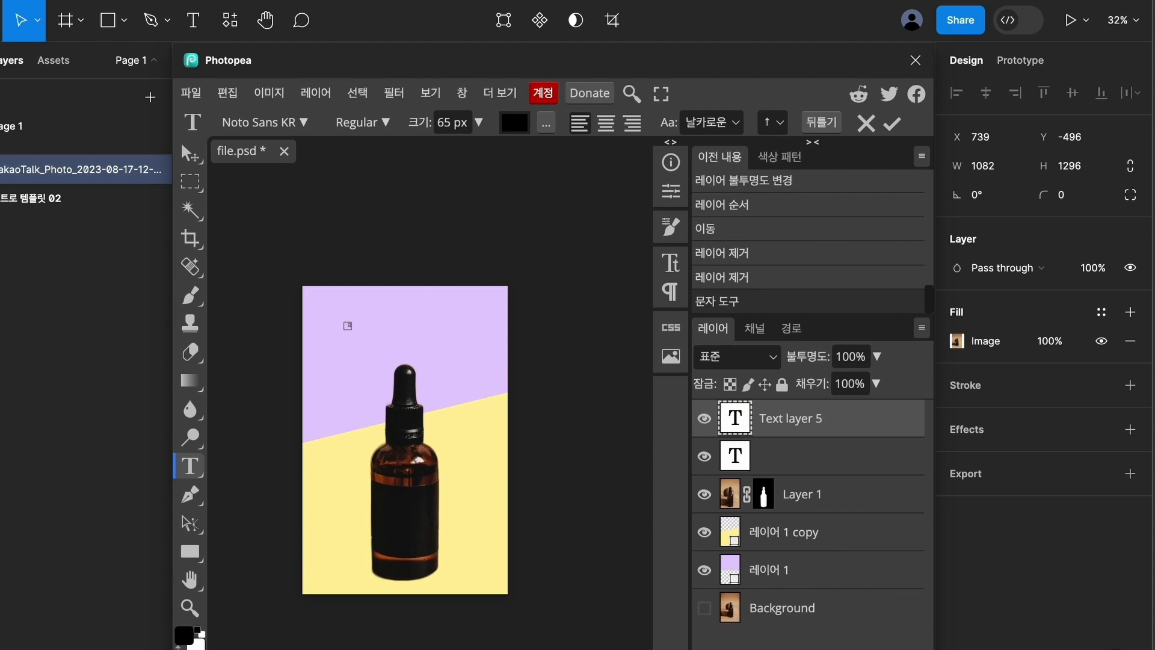
pyautogui.click(479, 122)
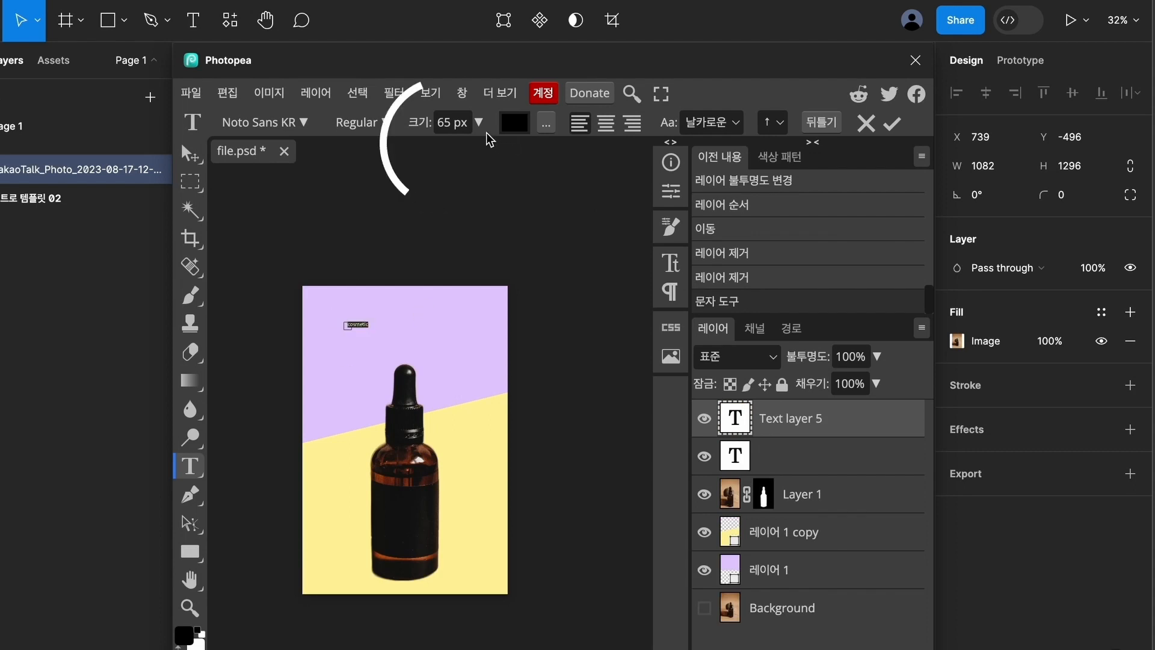
pyautogui.moveTo(467, 155); pyautogui.dragTo(395, 122)
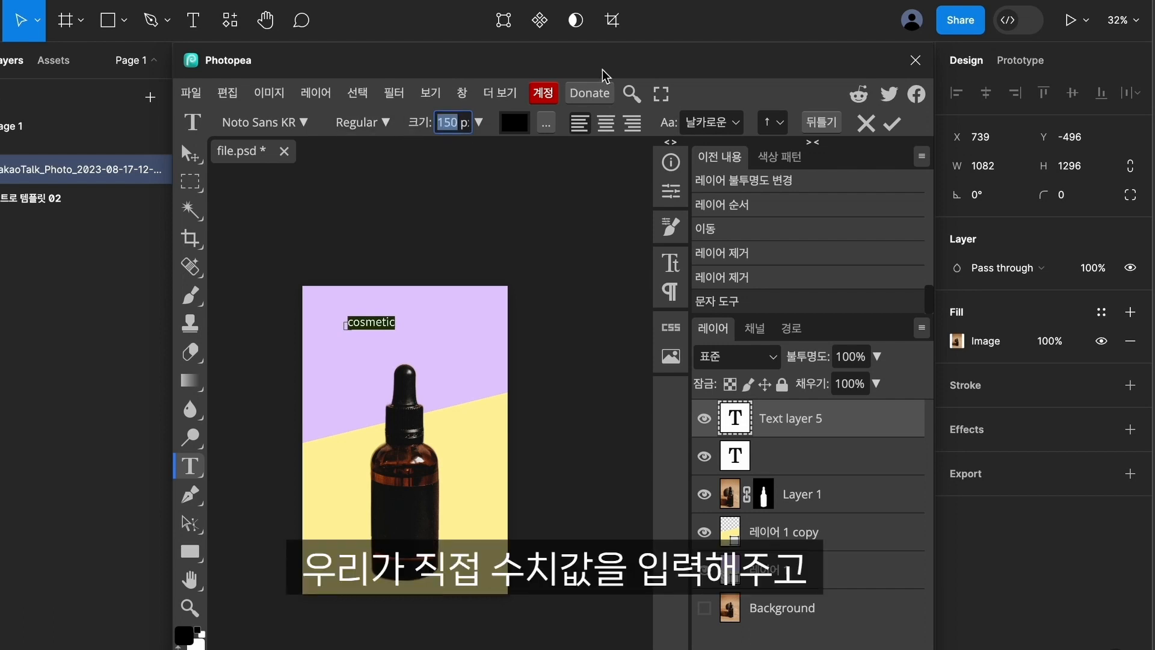
pyautogui.write('400')
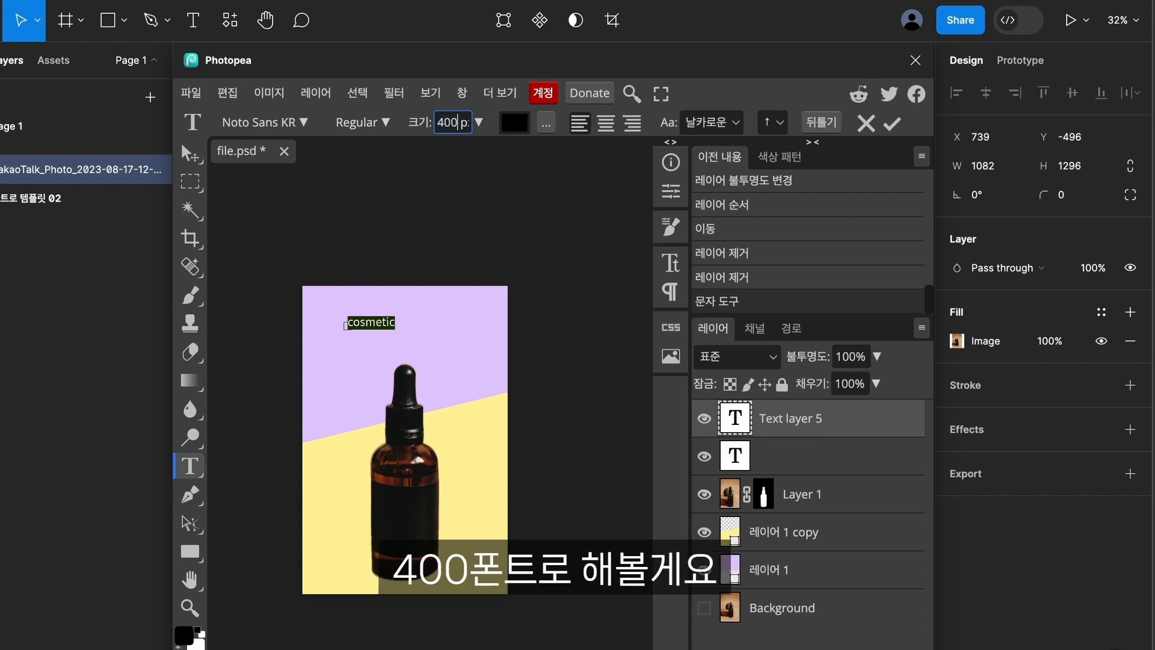
pyautogui.press('Return')
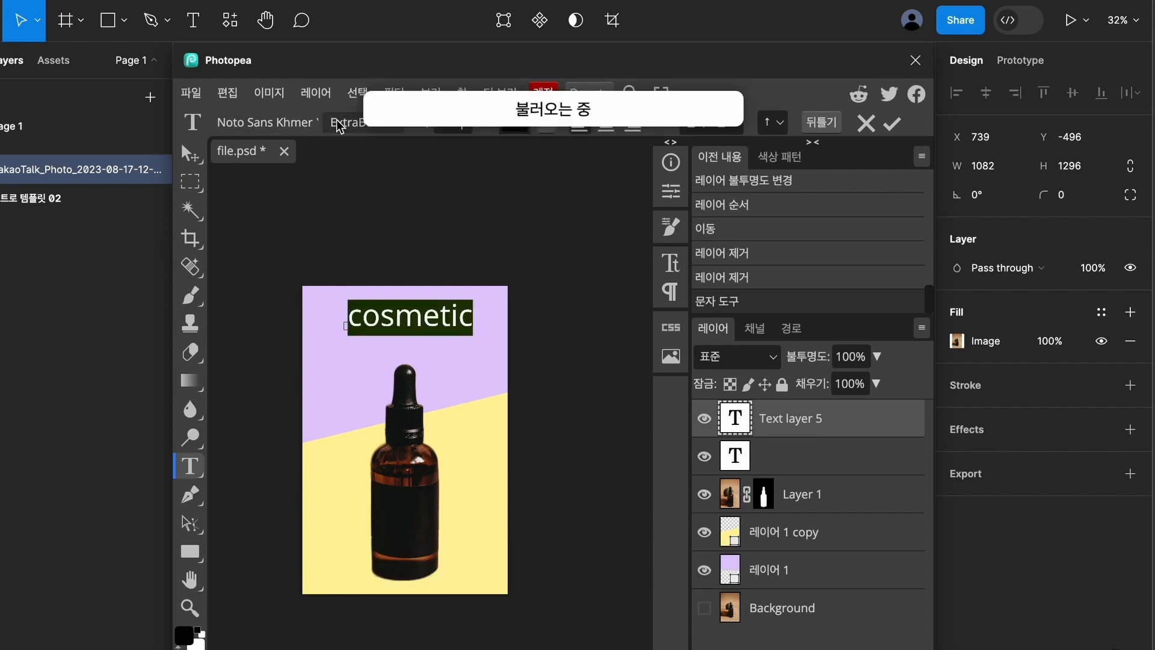
# Set the text's font to Noto Sans Khmer ExtraBold and centre it horizontally just above the bottle cap.
pyautogui.click(340, 125)
pyautogui.click(379, 328)
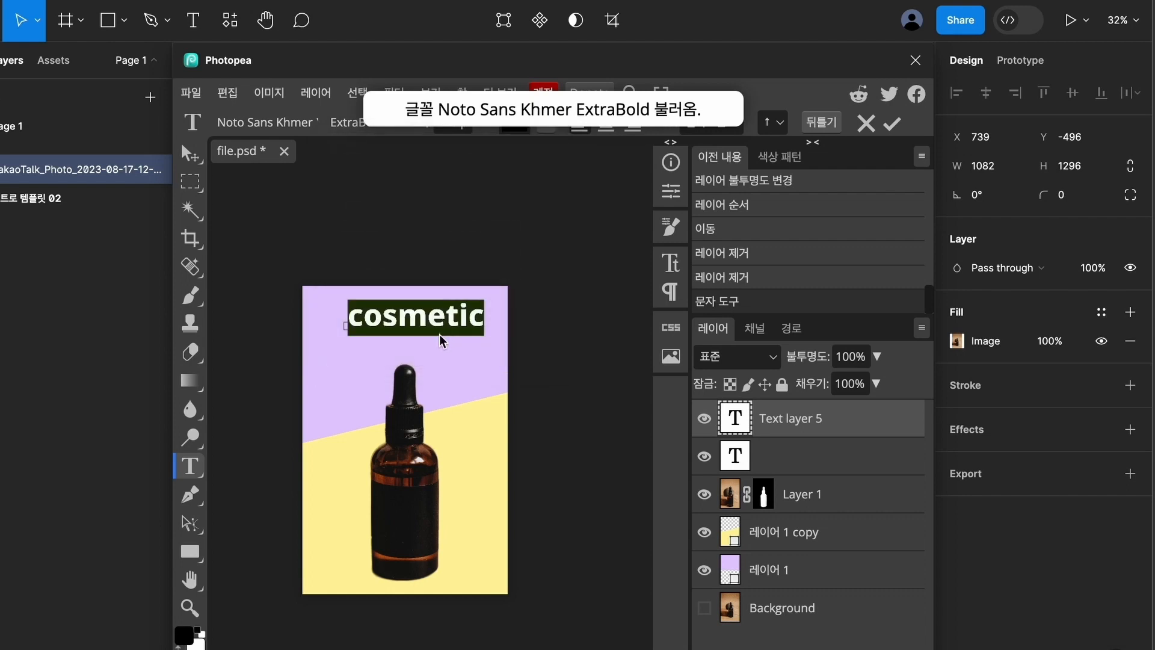
pyautogui.click(190, 153)
pyautogui.moveTo(382, 314); pyautogui.dragTo(370, 337)
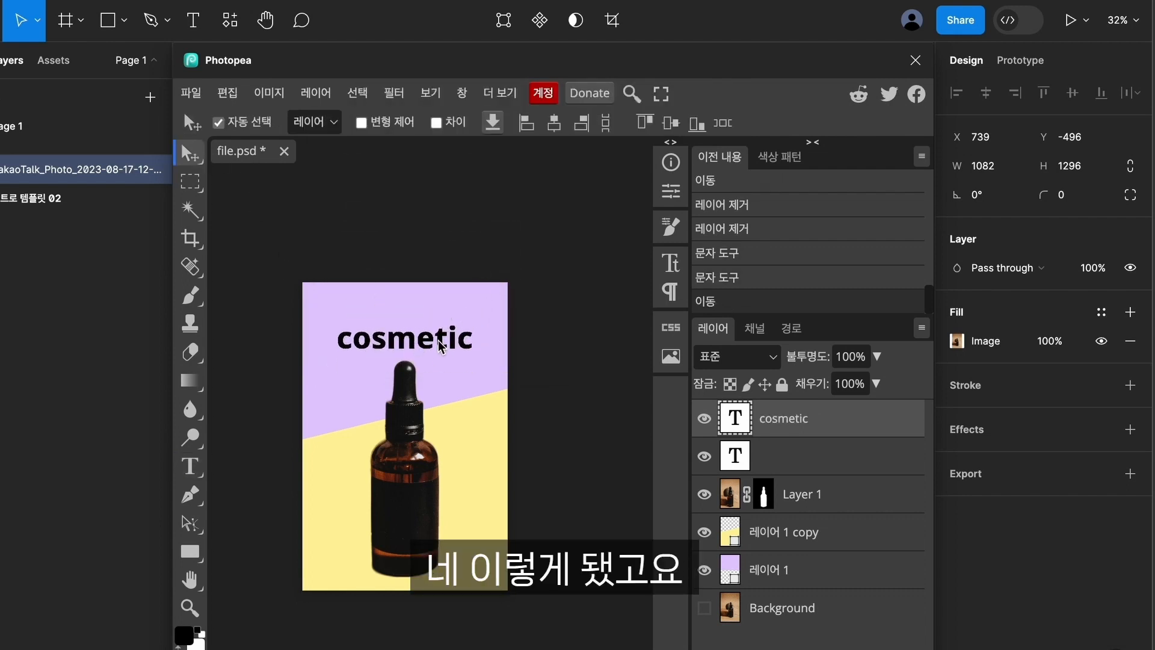
pyautogui.moveTo(441, 346); pyautogui.dragTo(443, 344)
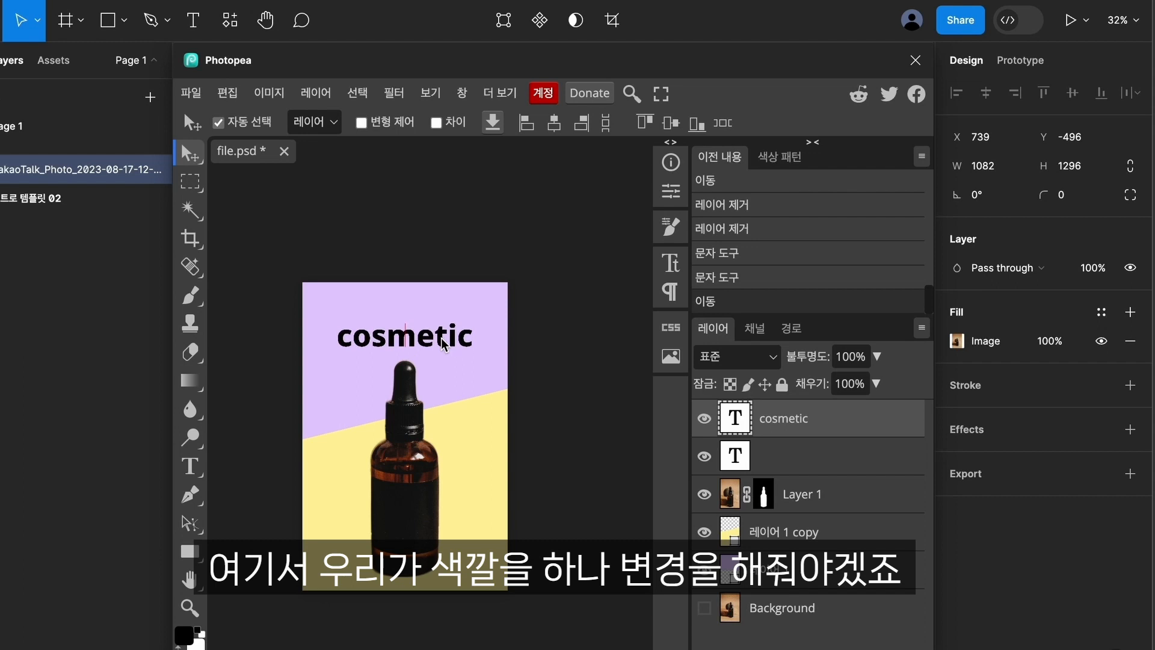
# Capitalize the first letter of the text so it reads "Cosmetic".
pyautogui.click(190, 466)
pyautogui.click(348, 337)
pyautogui.press('BackSpace')
pyautogui.write('C')
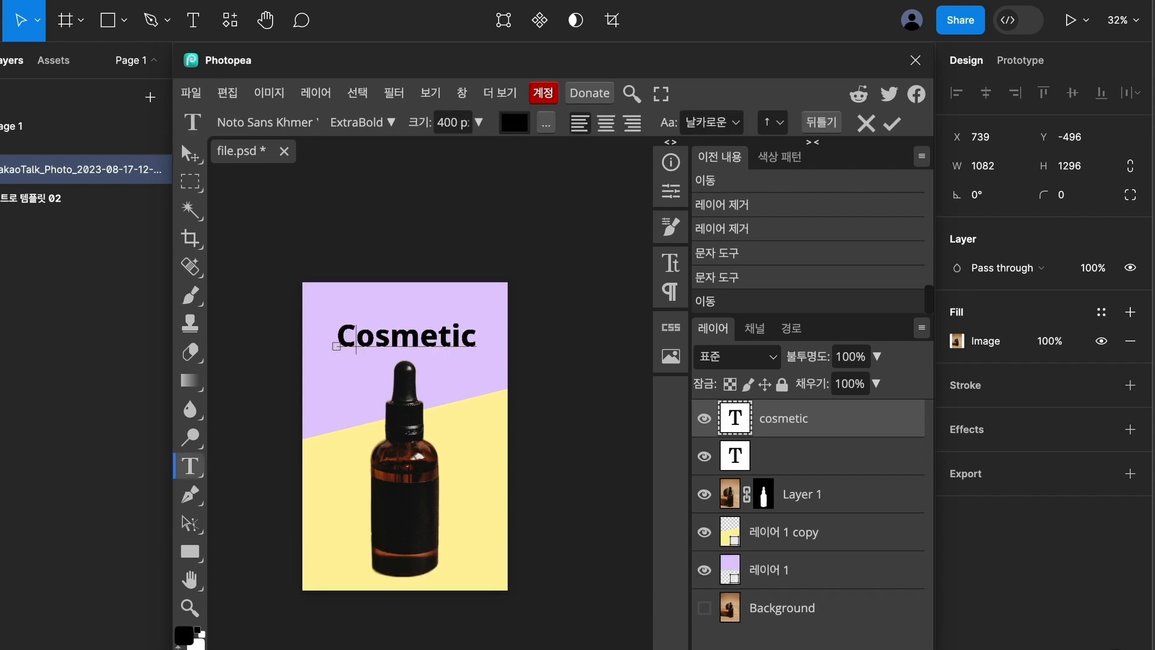
# Change the colour of the whole word "Cosmetic" to purple 7320cc.
pyautogui.moveTo(337, 335); pyautogui.dragTo(482, 332)
pyautogui.click(512, 122)
pyautogui.moveTo(578, 298); pyautogui.dragTo(609, 305)
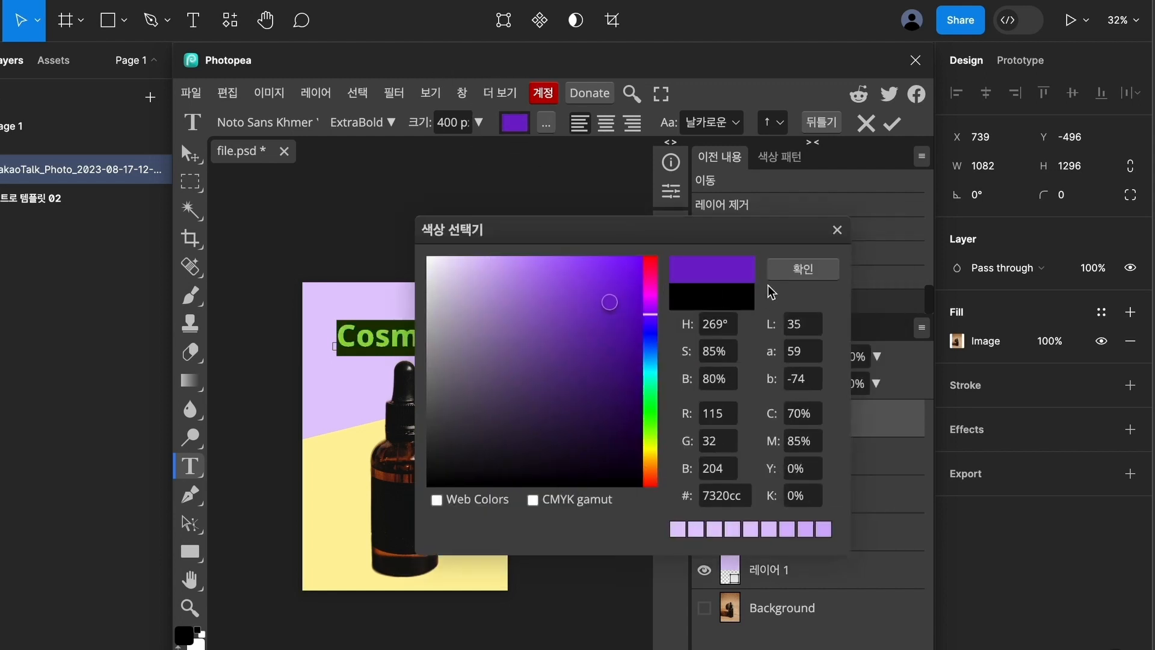
pyautogui.click(802, 268)
pyautogui.click(370, 342)
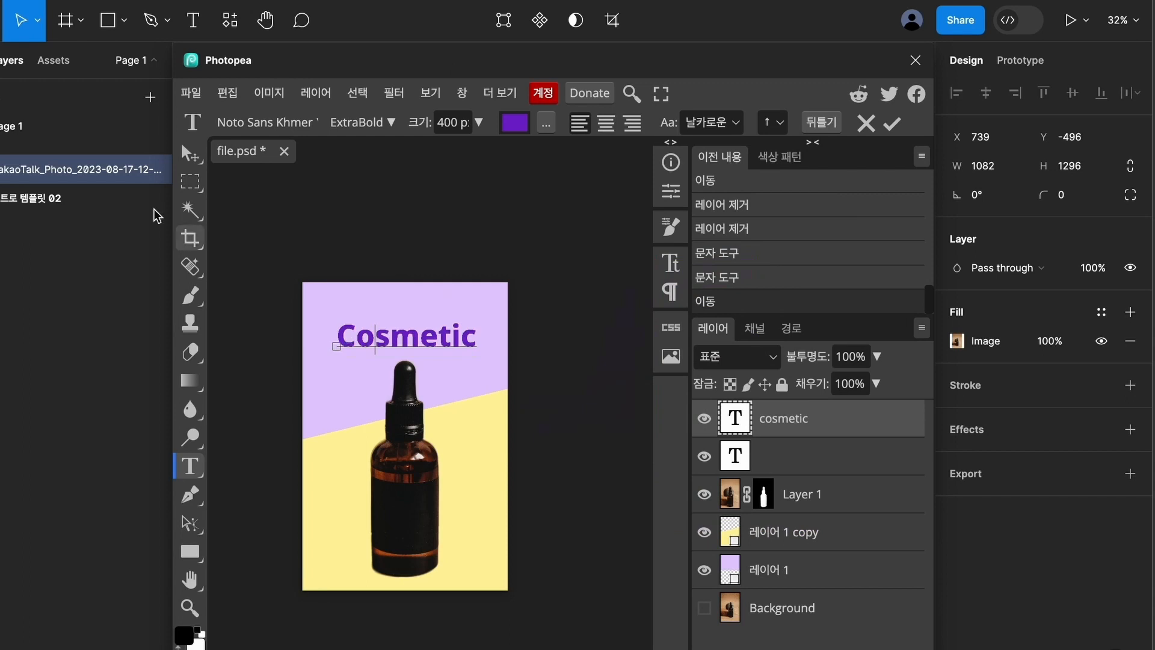
# Lower the Cosmetic text layer's opacity to 23%.
pyautogui.click(190, 154)
pyautogui.click(876, 356)
pyautogui.moveTo(878, 384); pyautogui.dragTo(813, 388)
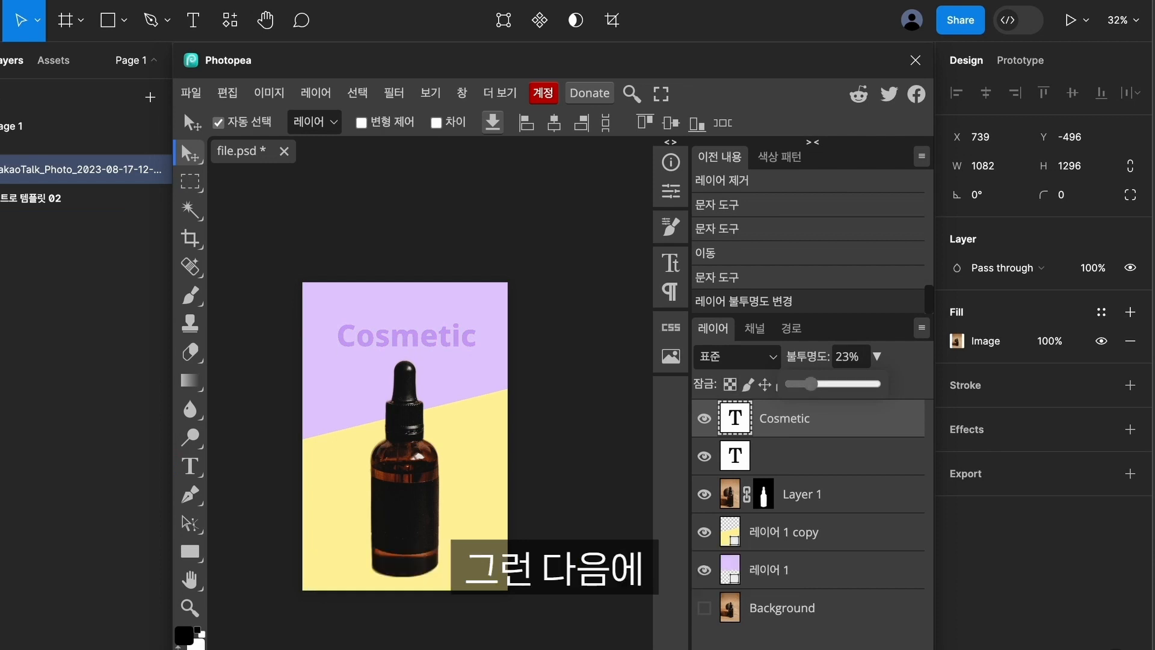
# Free Transform the Cosmetic text to about 127.92% with a rotation of -13.3°, placing it along the yellow shape's diagonal edge.
pyautogui.click(227, 92)
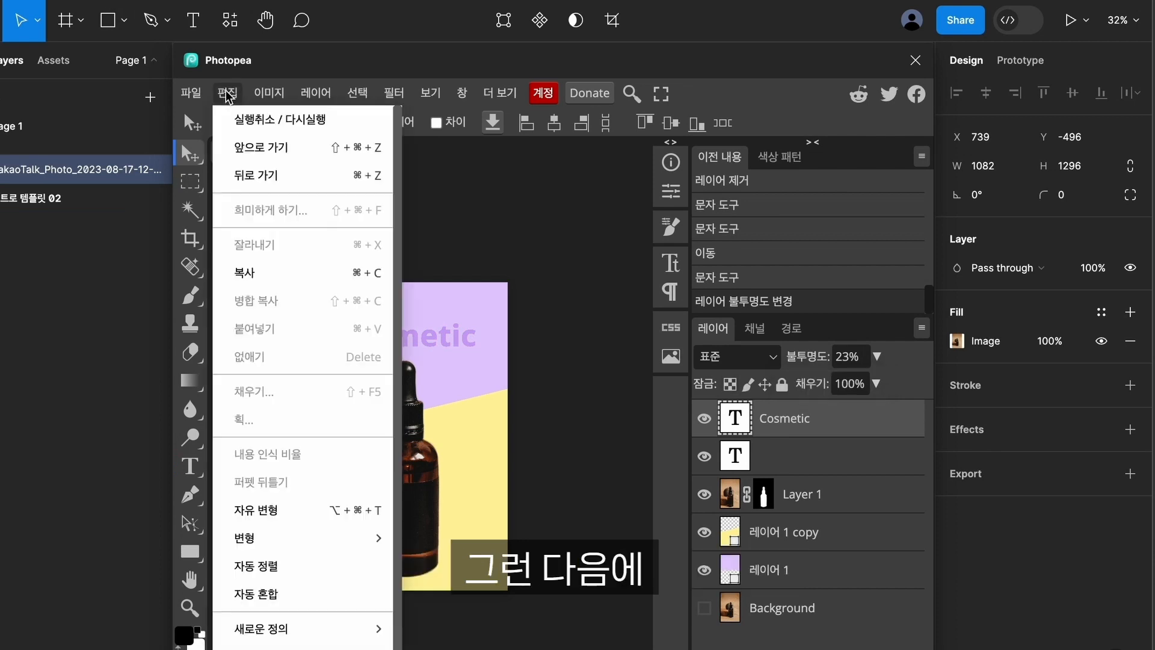
pyautogui.click(268, 510)
pyautogui.moveTo(487, 353); pyautogui.dragTo(509, 326)
pyautogui.moveTo(435, 331); pyautogui.dragTo(413, 388)
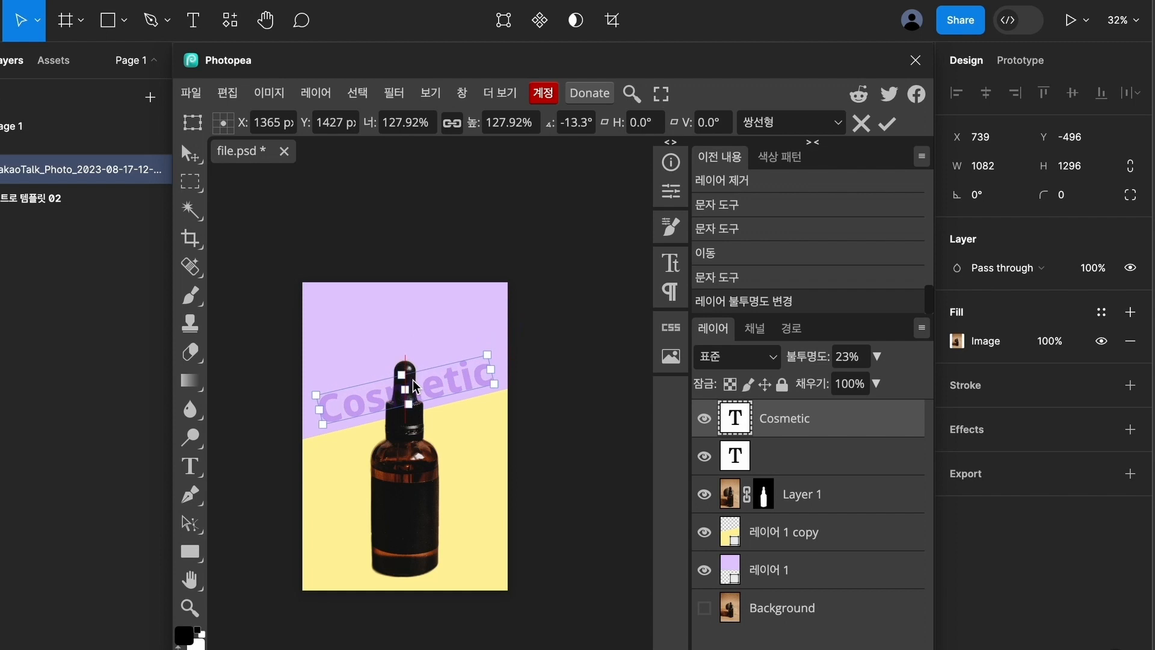
pyautogui.click(185, 160)
# Move the bottle's Layer 1 above the text layers and delete the empty text layer.
pyautogui.moveTo(792, 499); pyautogui.dragTo(791, 416)
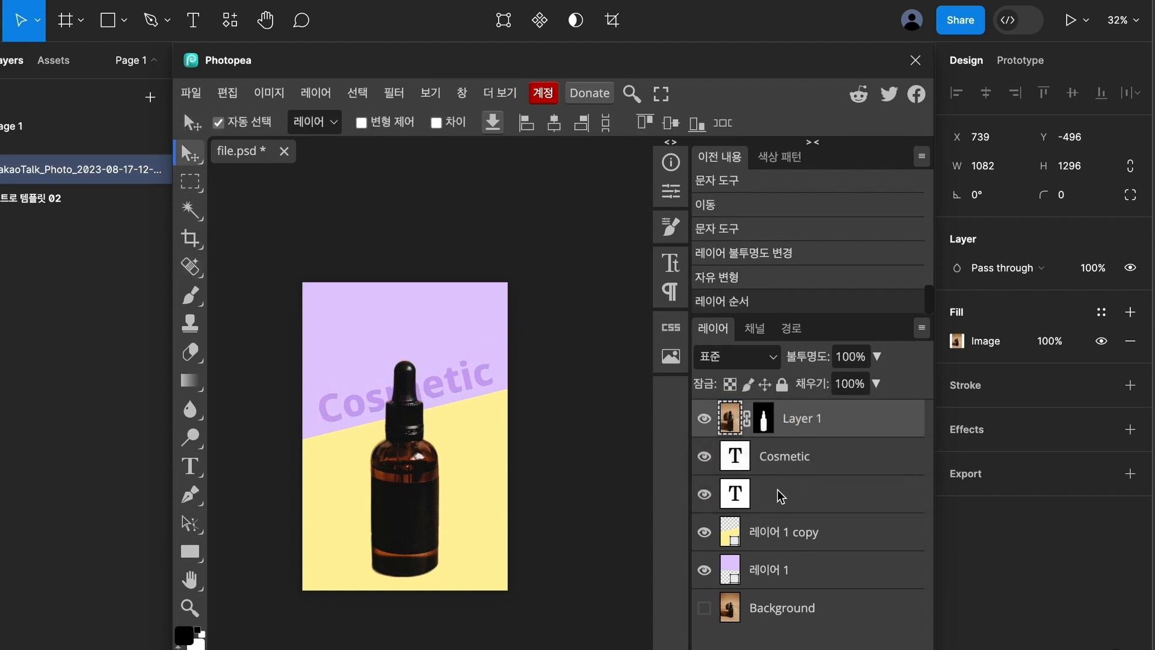
pyautogui.click(783, 492)
pyautogui.press('Delete')
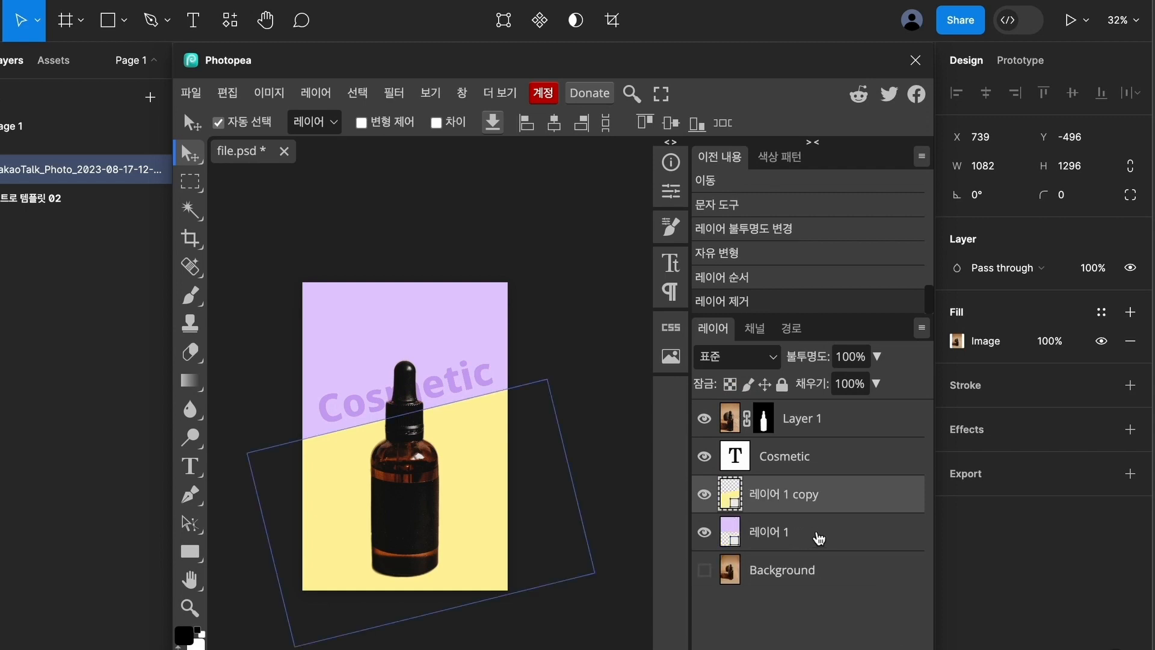
pyautogui.click(802, 456)
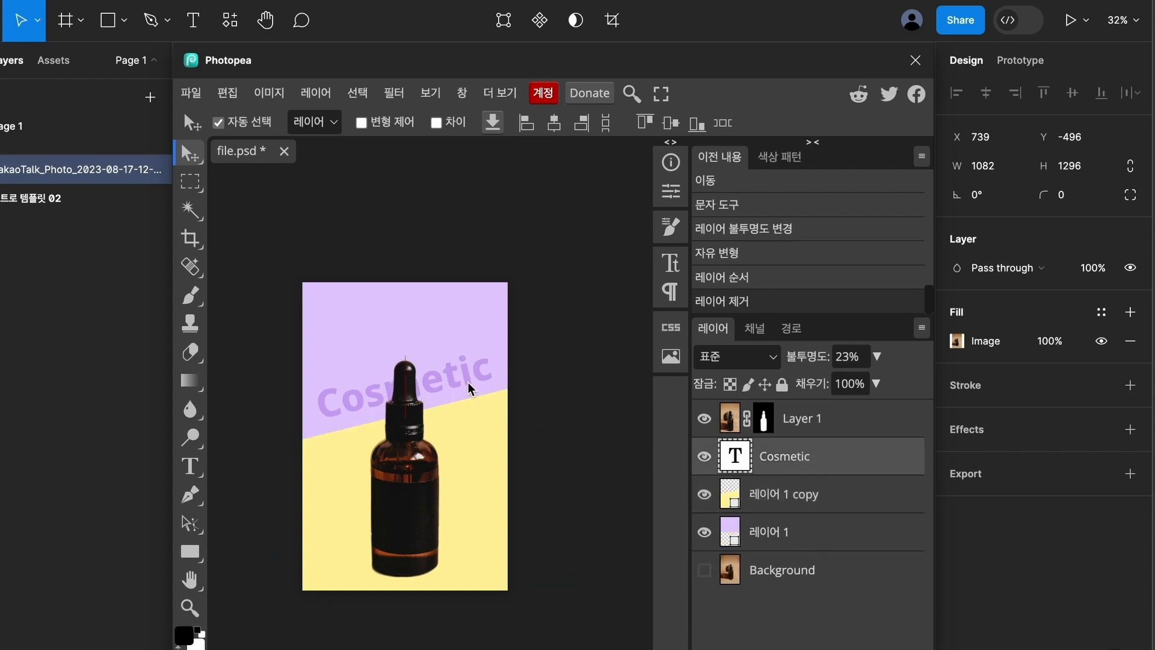
pyautogui.moveTo(468, 390); pyautogui.dragTo(469, 390)
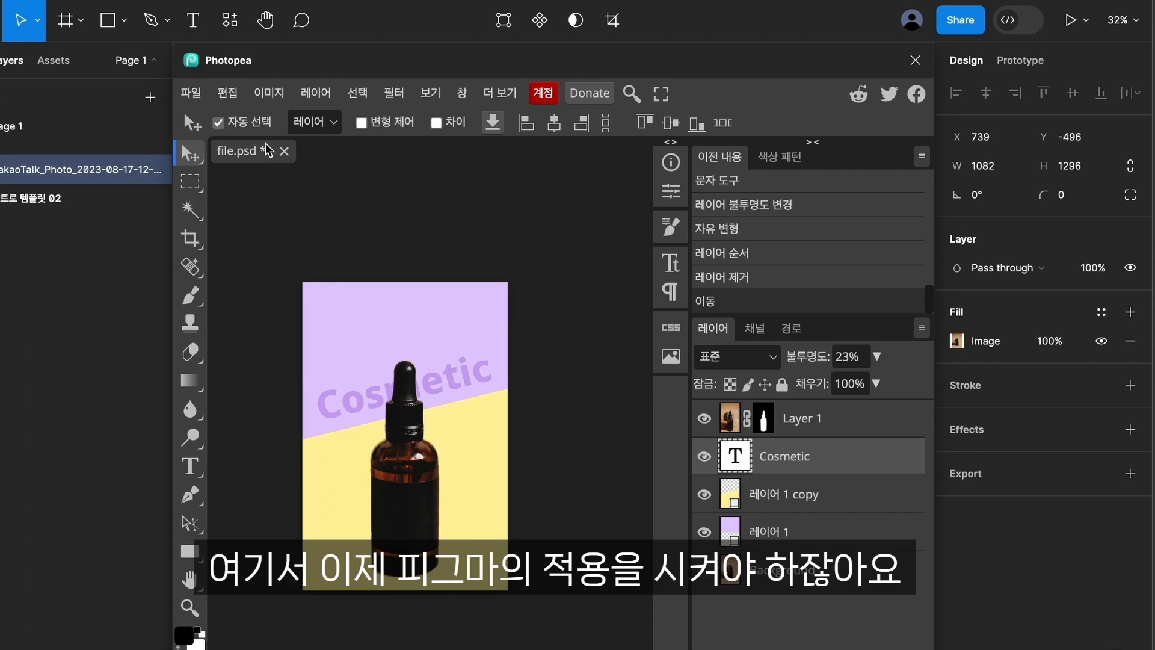
# Save the composition back to the Figma image and close the Photopea plugin.
pyautogui.click(203, 101)
pyautogui.click(226, 274)
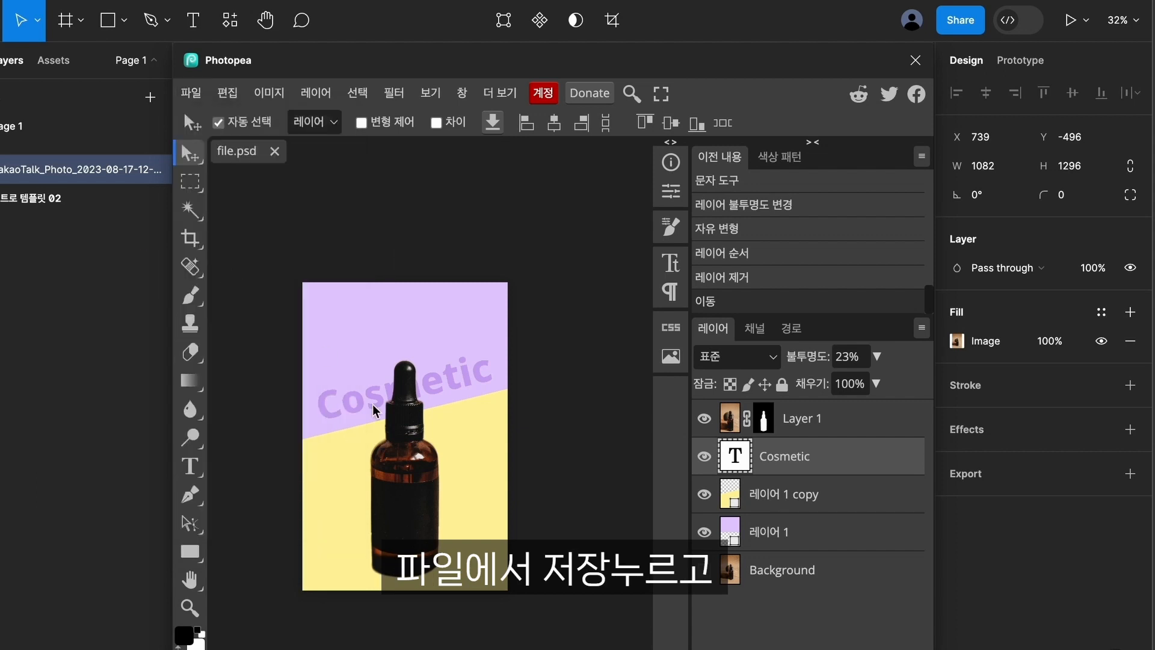
pyautogui.click(915, 61)
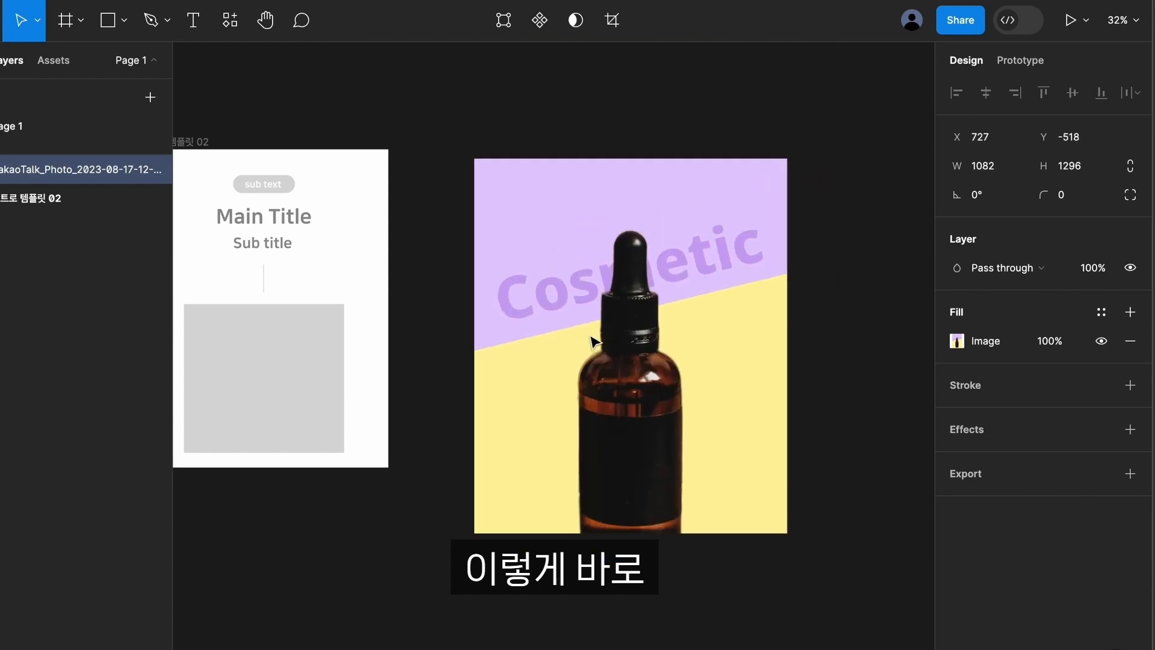
# Resize the bottle image to 1118 × 1304 and move it closer to the template frame.
pyautogui.moveTo(776, 454)
pyautogui.mouseDown()
pyautogui.moveTo(807, 523)
pyautogui.moveTo(787, 454)
pyautogui.mouseUp()
pyautogui.moveTo(674, 241); pyautogui.dragTo(534, 317)
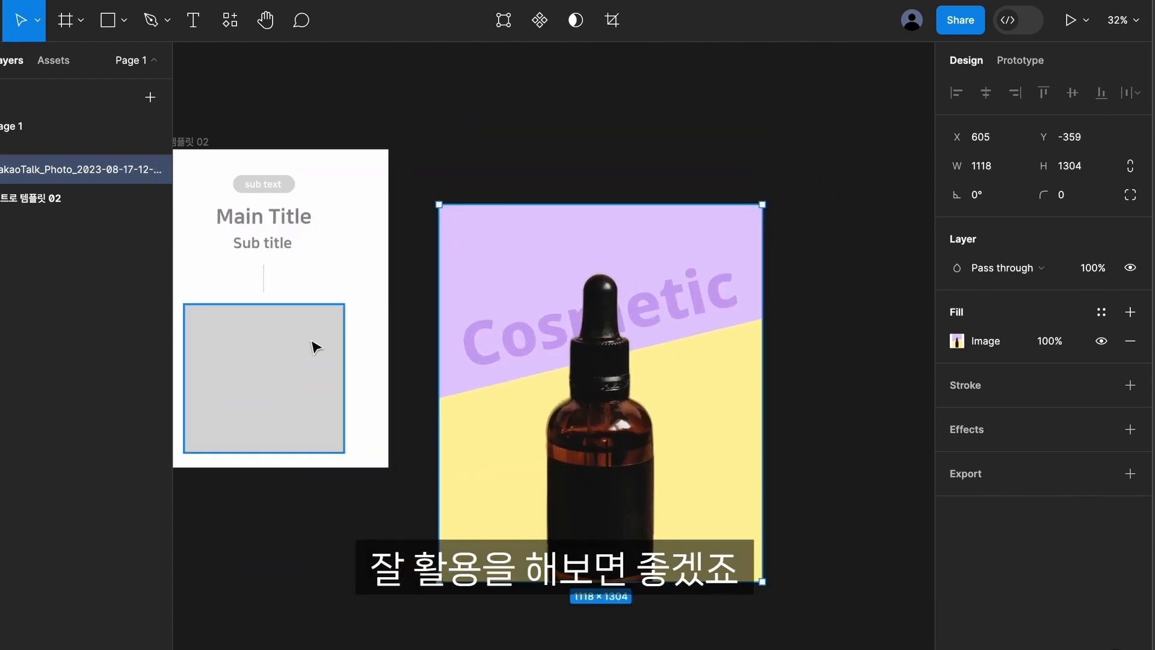
pyautogui.click(313, 346)
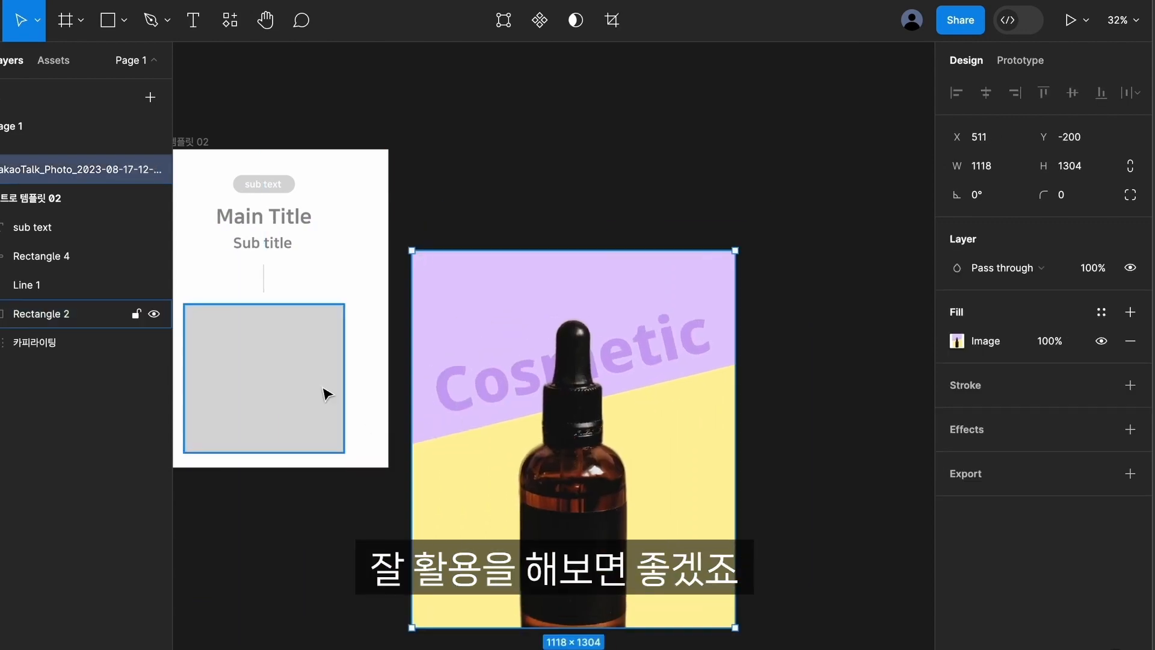
# Move the grey placeholder out of the template and fit the bottle image in its place, scaled down to about 512 × 566.
pyautogui.moveTo(322, 391); pyautogui.dragTo(578, 166)
pyautogui.click(714, 266)
pyautogui.moveTo(731, 254); pyautogui.dragTo(538, 479)
pyautogui.moveTo(499, 546); pyautogui.dragTo(287, 370)
pyautogui.hscroll(-5, 619, 348)
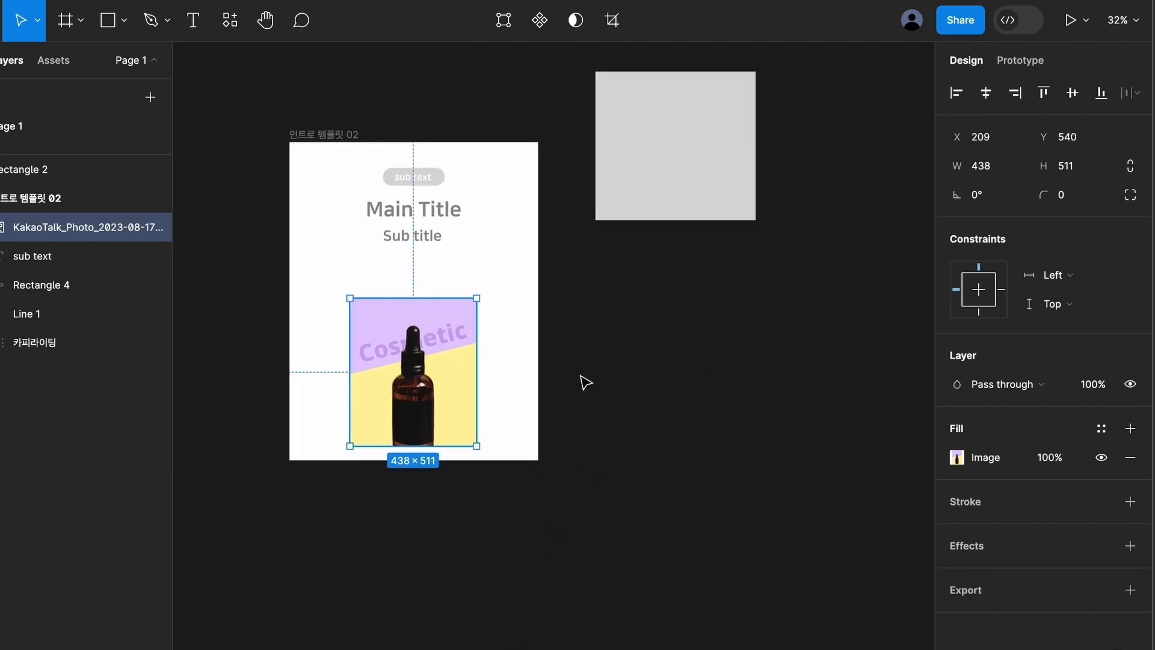
pyautogui.moveTo(449, 385); pyautogui.dragTo(447, 384)
pyautogui.click(619, 353)
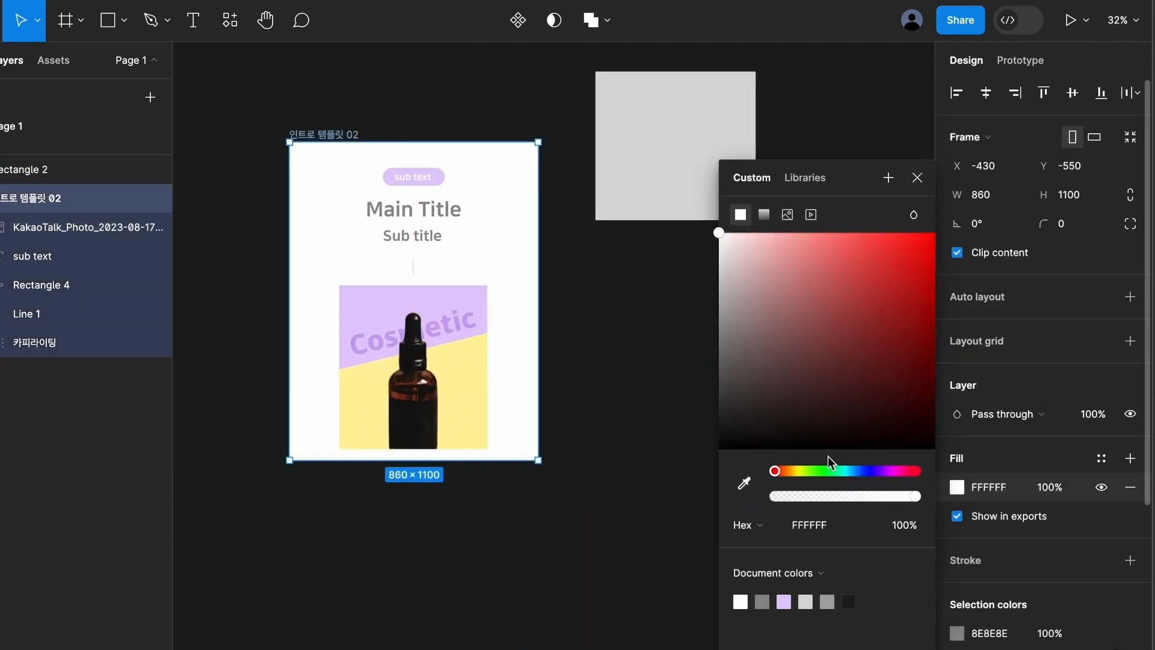
# Undo the recent edits and redo the lavender fill of the sub text pill.
pyautogui.hotkey('ctrl', 'z')
pyautogui.hotkey('ctrl', 'z')
pyautogui.hotkey('ctrl', 'z')
pyautogui.hotkey('ctrl', 'z')
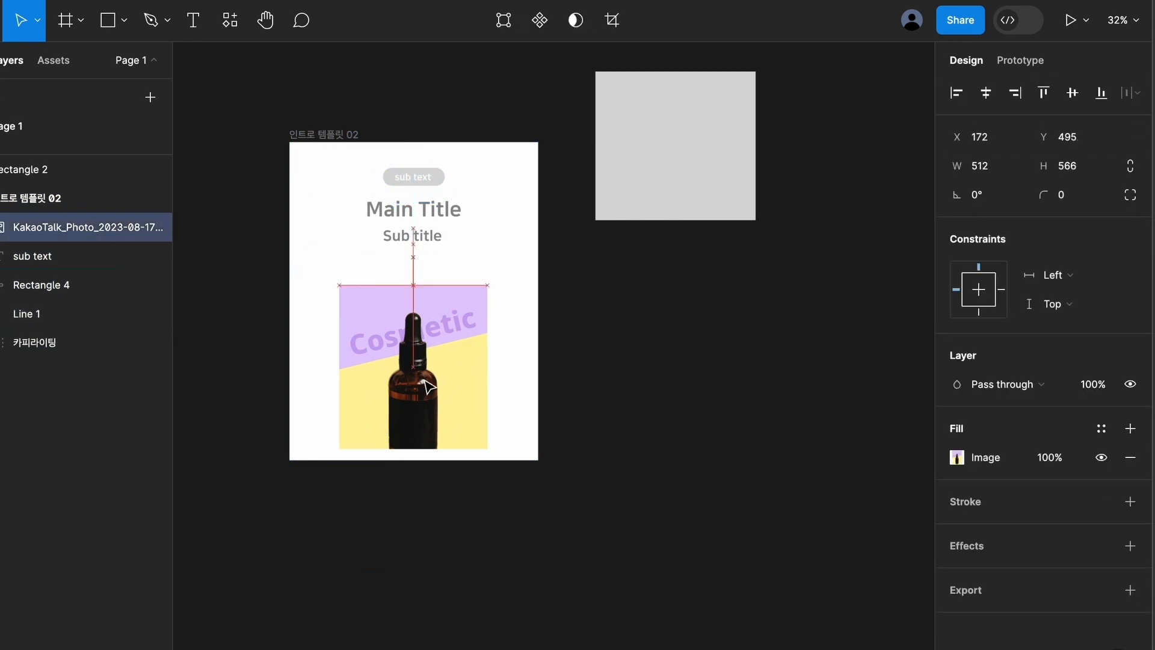
pyautogui.hotkey('ctrl', 'shift', 'z')
pyautogui.hotkey('ctrl', 'shift', 'z')
# Change the fill of the sub text pill to a stronger purple, BD80FF.
pyautogui.click(956, 457)
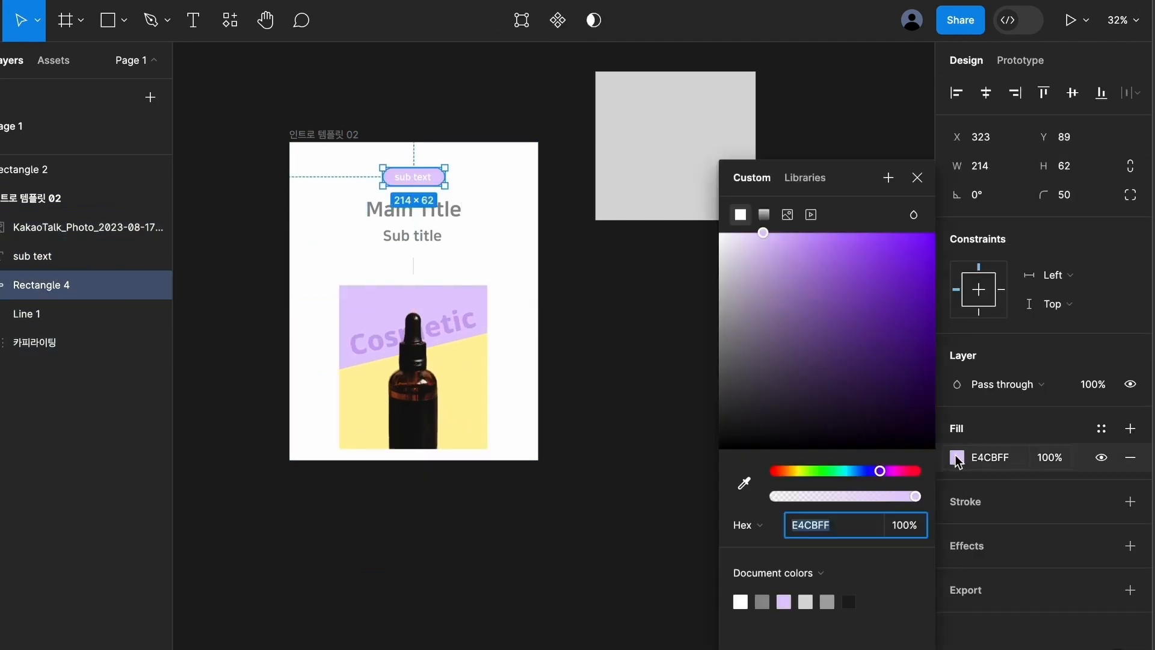
pyautogui.moveTo(824, 251); pyautogui.dragTo(827, 237)
pyautogui.press('Escape')
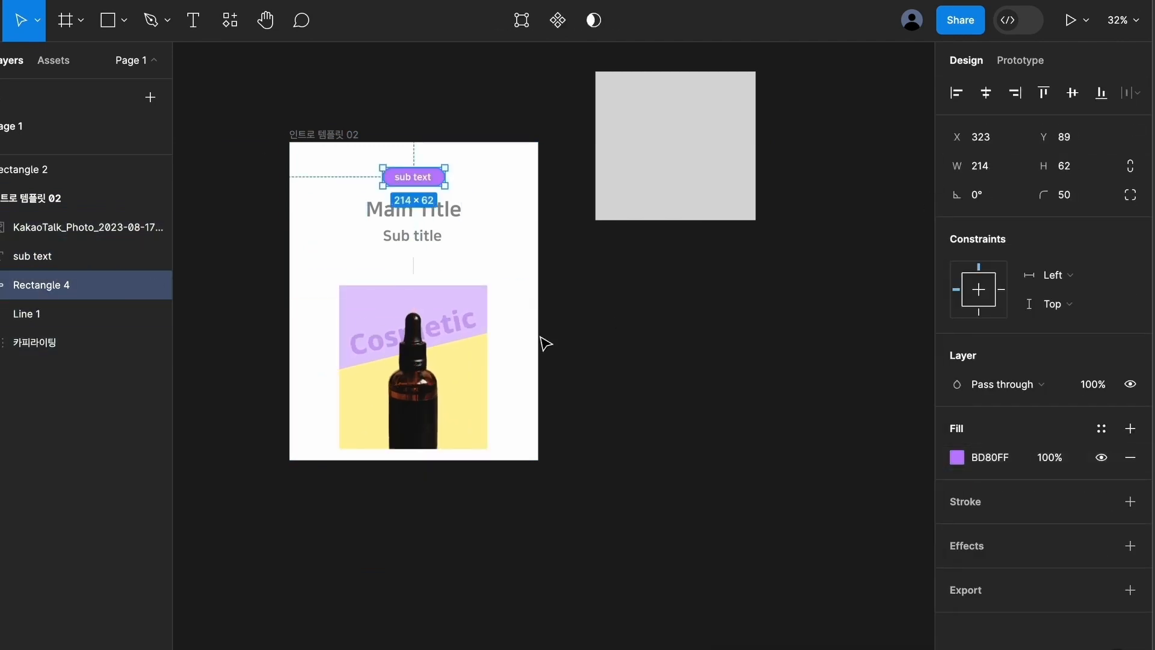
pyautogui.click(676, 308)
# Change the Main Title text's fill to deep purple 7A2DCE.
pyautogui.click(421, 224)
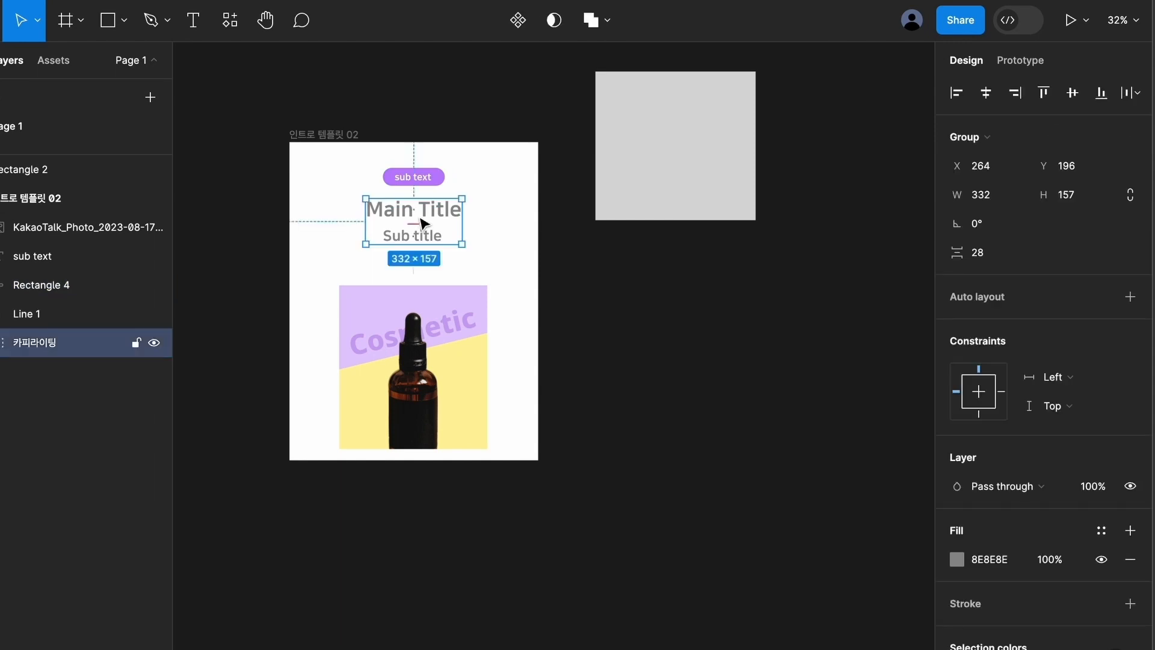
pyautogui.doubleClick(427, 215)
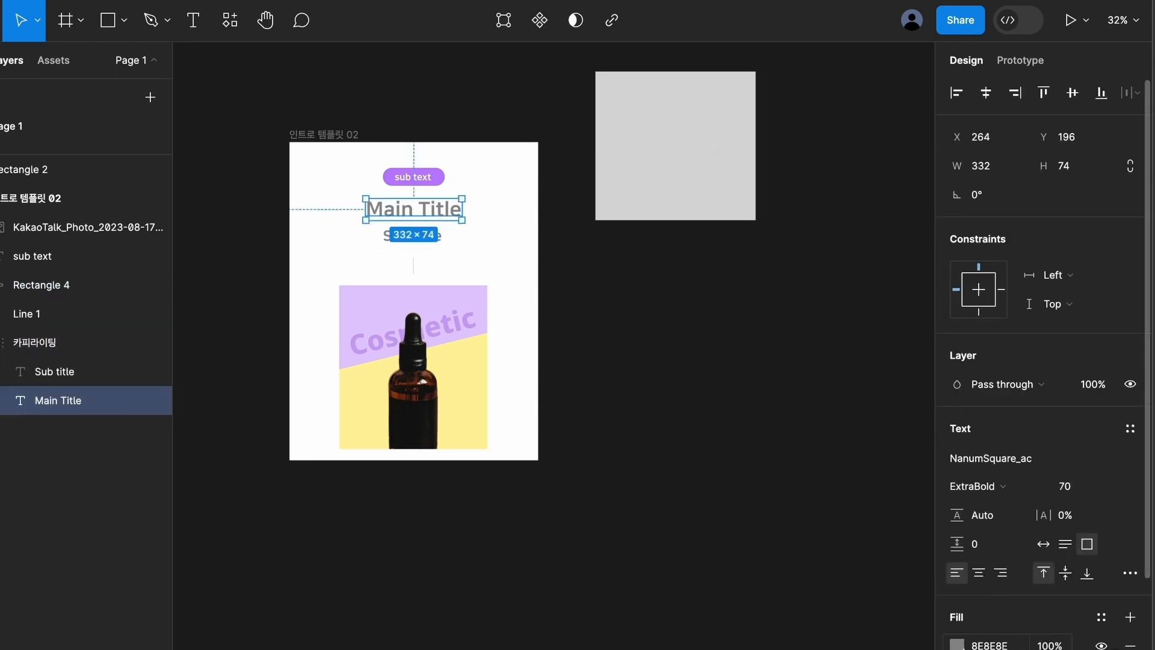
pyautogui.click(957, 645)
pyautogui.click(806, 602)
pyautogui.moveTo(867, 292); pyautogui.dragTo(889, 273)
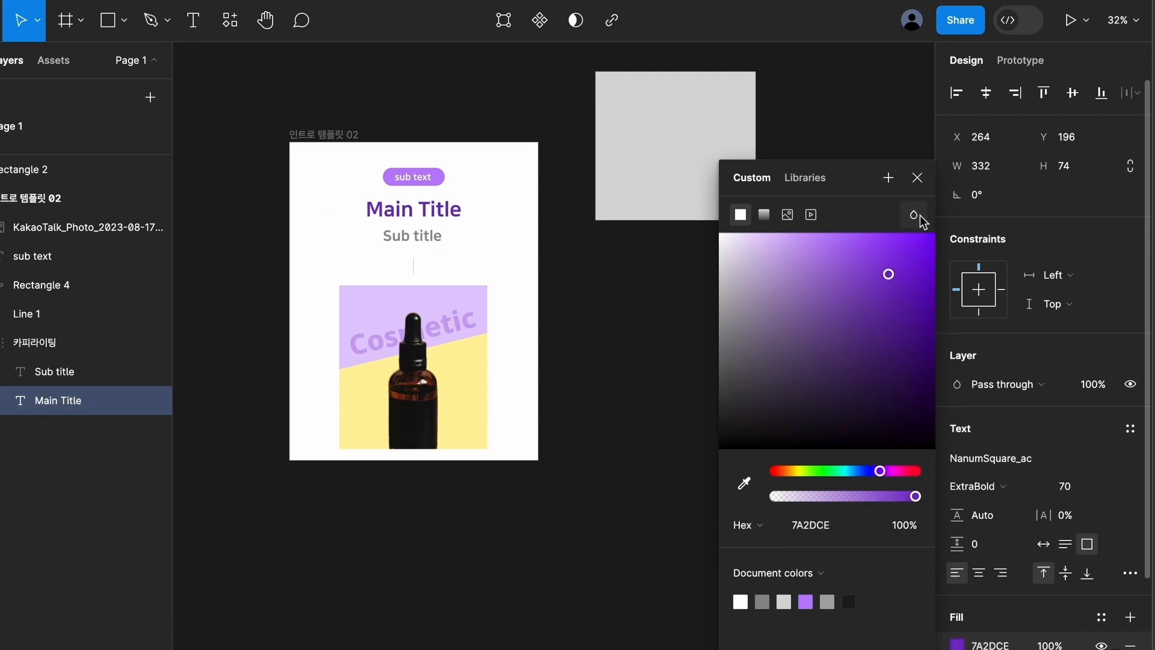
pyautogui.click(917, 178)
pyautogui.press('Escape')
# Change the Sub title text's fill to dark grey 515151.
pyautogui.click(415, 238)
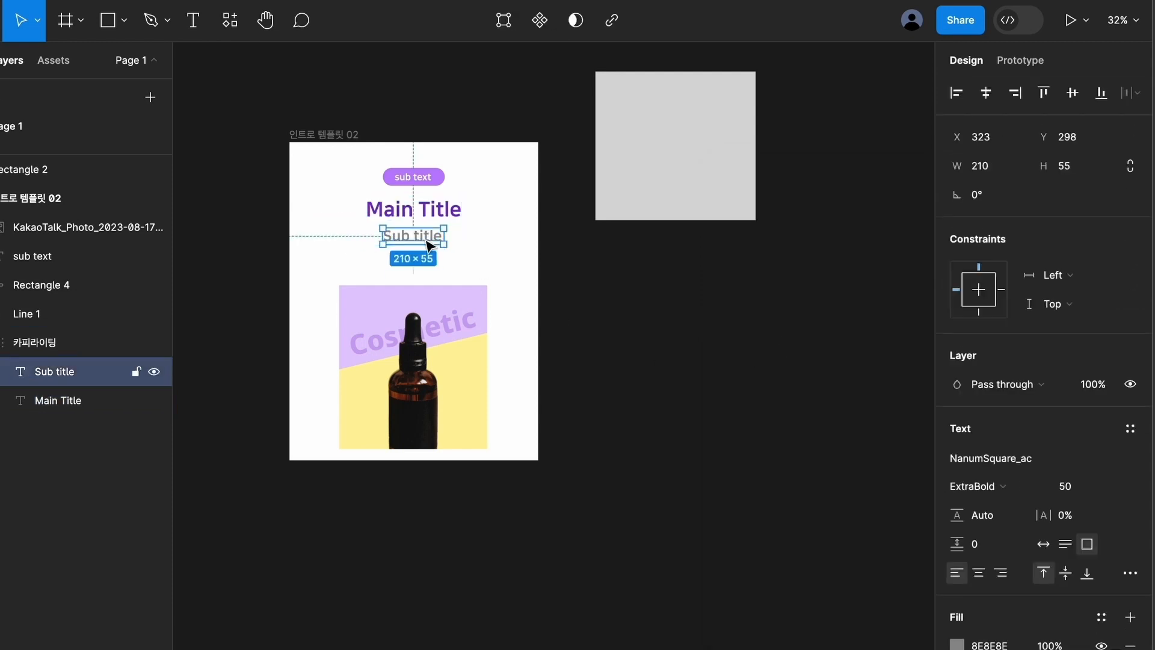
pyautogui.click(957, 644)
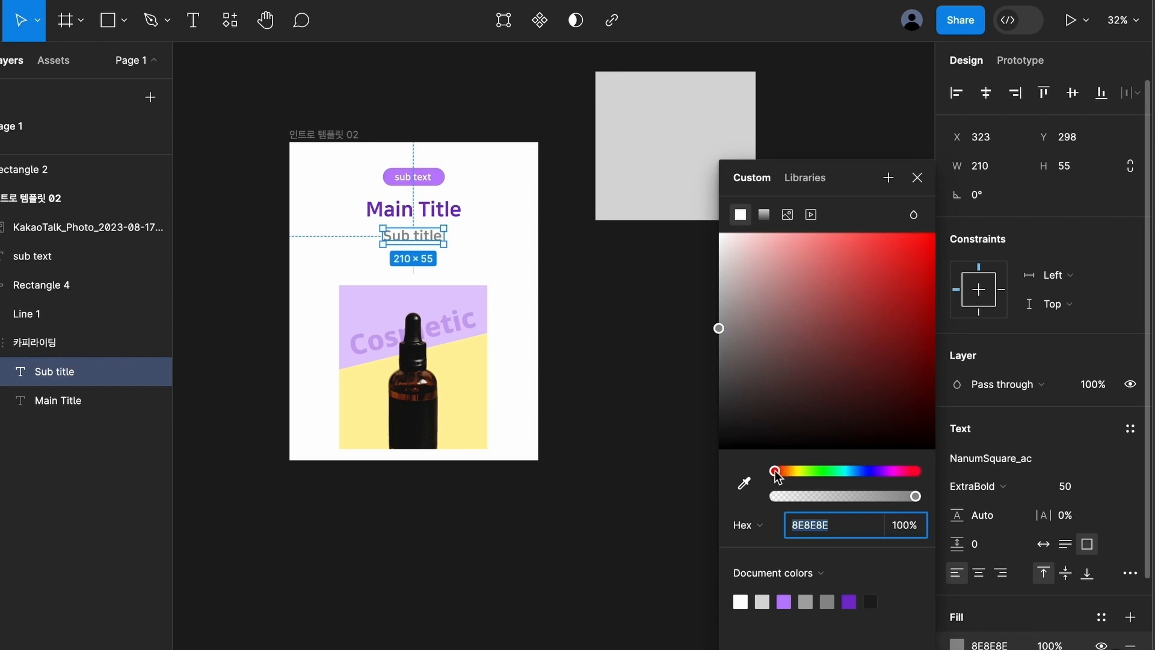
pyautogui.moveTo(809, 392); pyautogui.dragTo(697, 368)
pyautogui.click(917, 178)
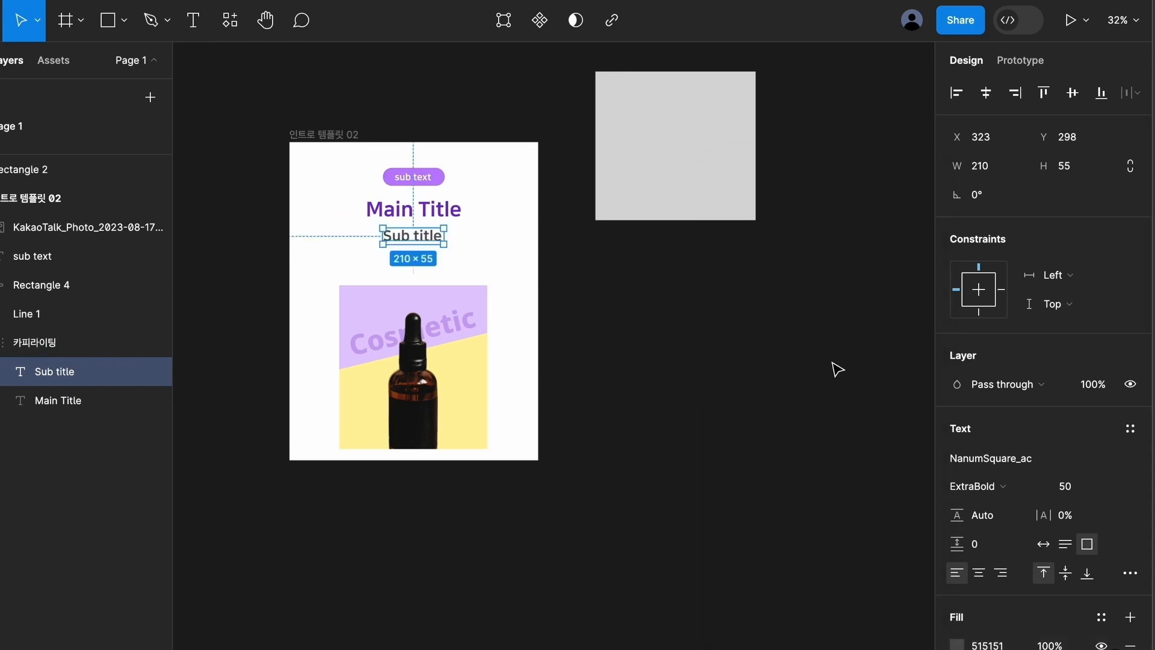
pyautogui.click(836, 369)
# Delete the short vertical line below the Sub title and enlarge the centred bottle image down to the frame's lower edge.
pyautogui.click(433, 325)
pyautogui.moveTo(488, 285); pyautogui.dragTo(500, 274)
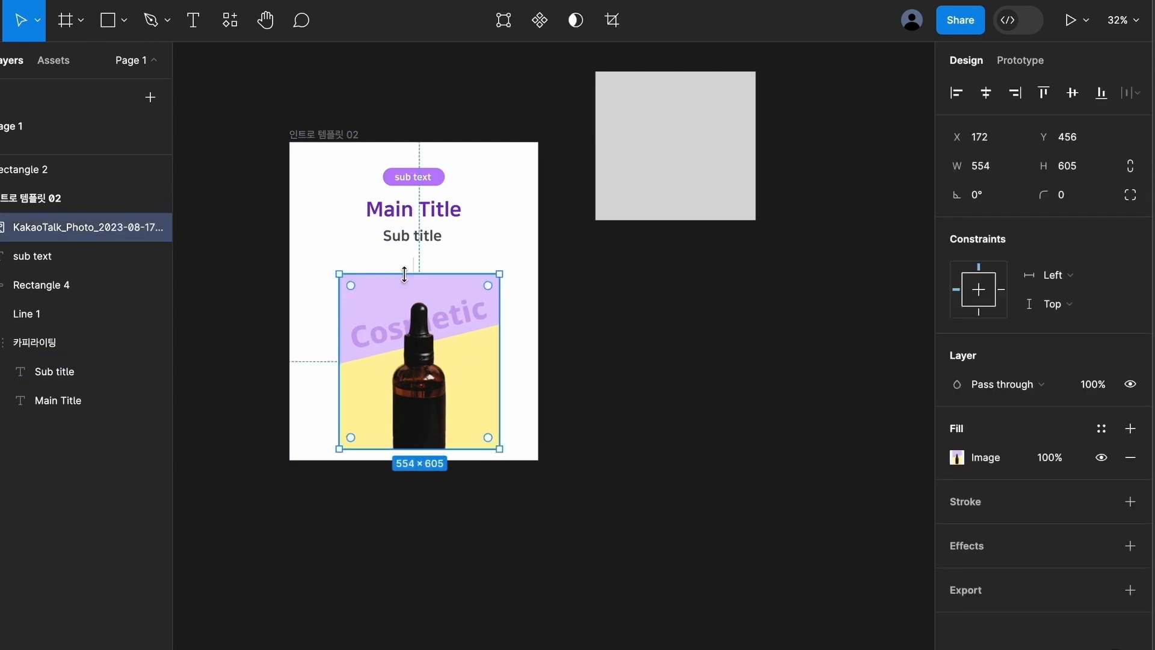
pyautogui.click(413, 265)
pyautogui.press('Delete')
pyautogui.moveTo(433, 398); pyautogui.dragTo(408, 376)
pyautogui.moveTo(475, 424); pyautogui.dragTo(512, 460)
pyautogui.moveTo(486, 354); pyautogui.dragTo(487, 361)
pyautogui.click(337, 124)
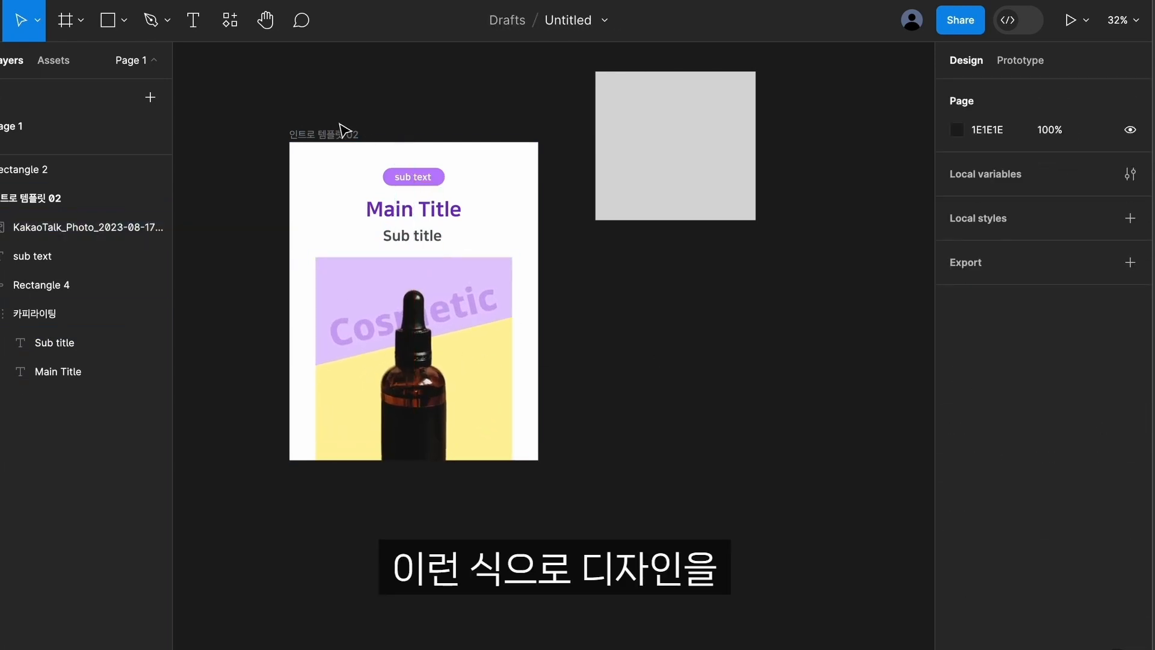
# Shift the template frame slightly up and to the left, and delete the leftover grey placeholder rectangle.
pyautogui.moveTo(343, 135); pyautogui.dragTo(330, 127)
pyautogui.click(622, 105)
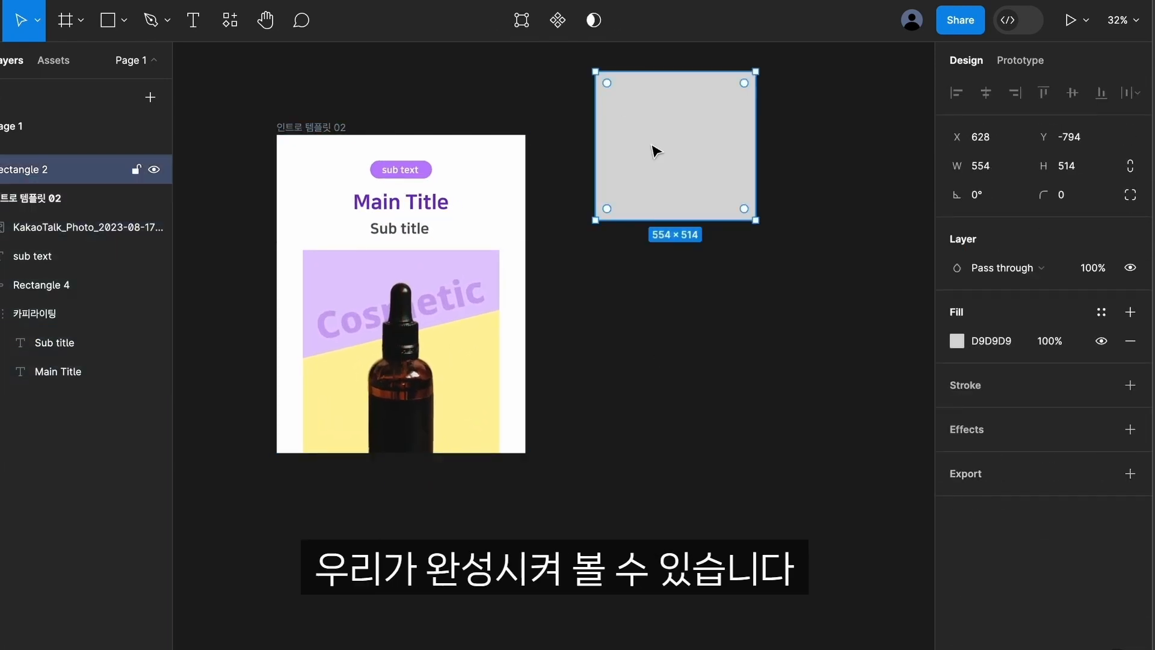
pyautogui.press('Delete')
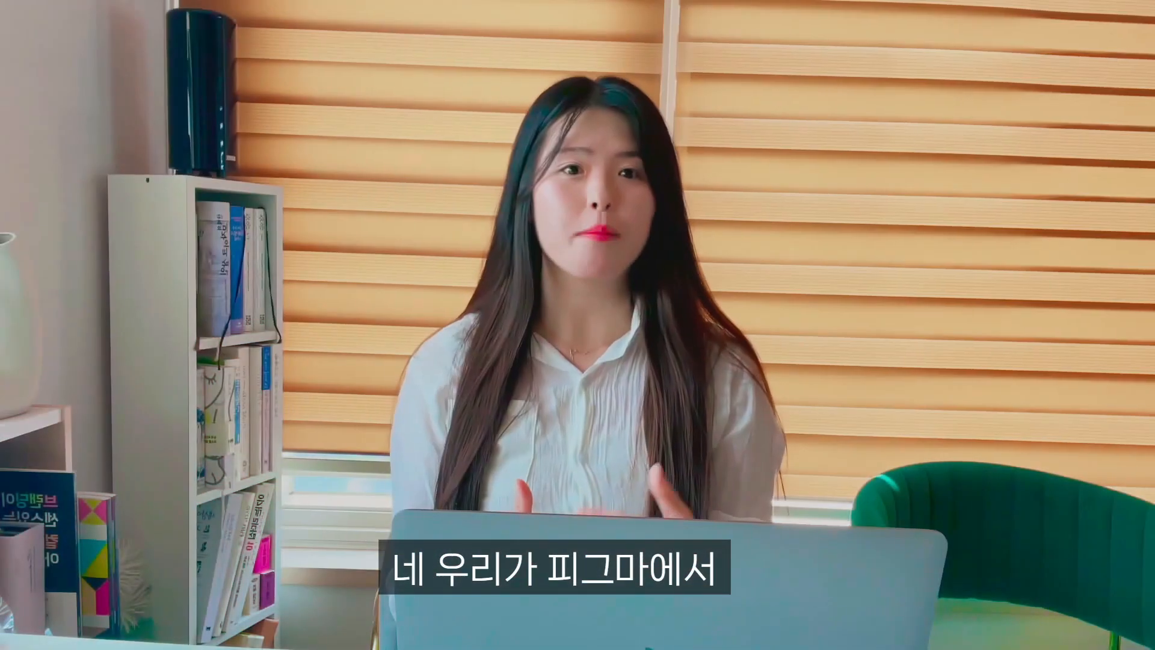